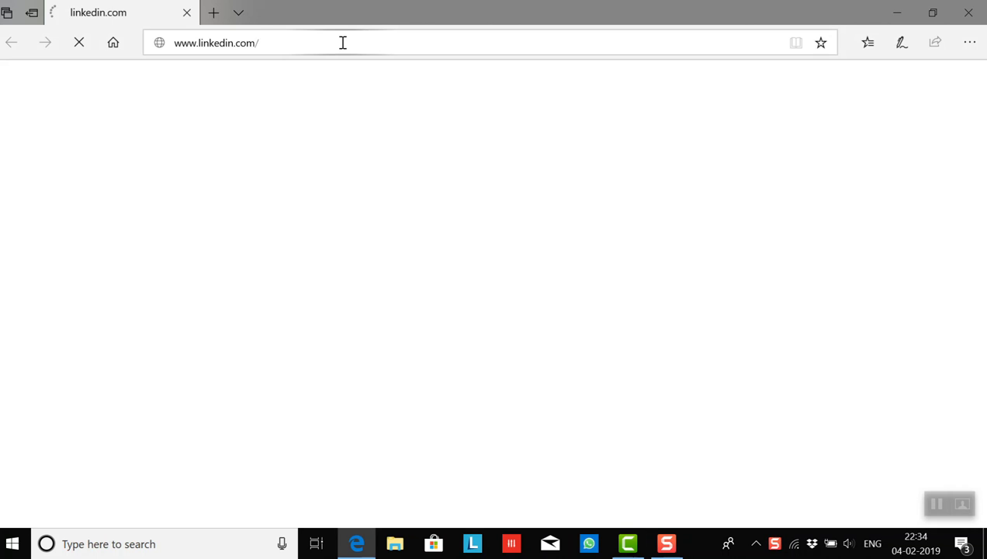
pyautogui.click(342, 42)
pyautogui.write('www.conten')
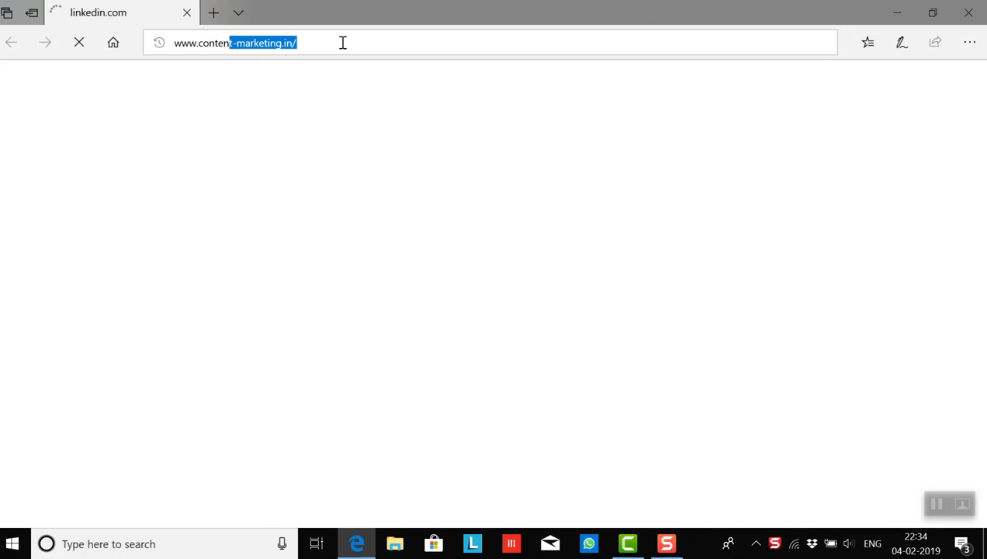
pyautogui.write('t')
pyautogui.press('Return')
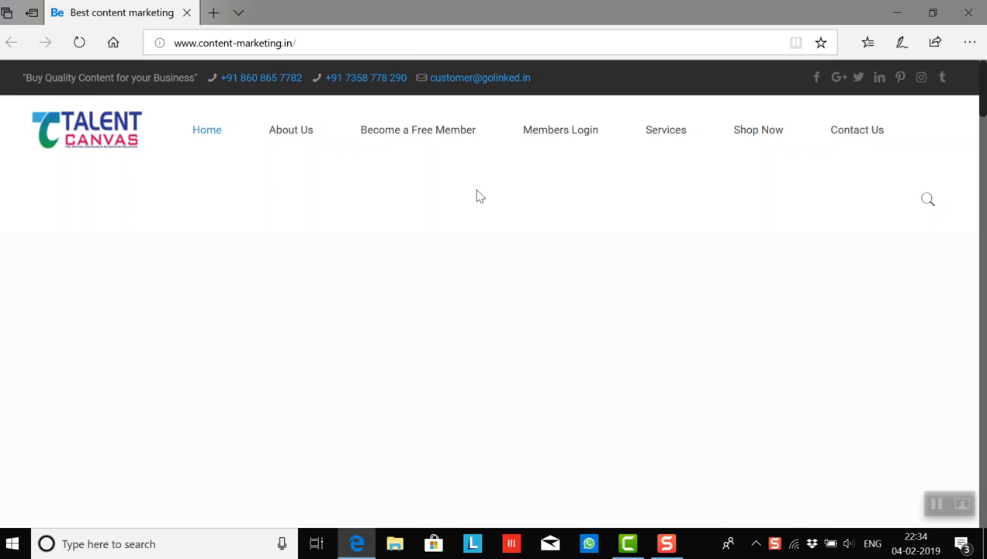
pyautogui.click(560, 130)
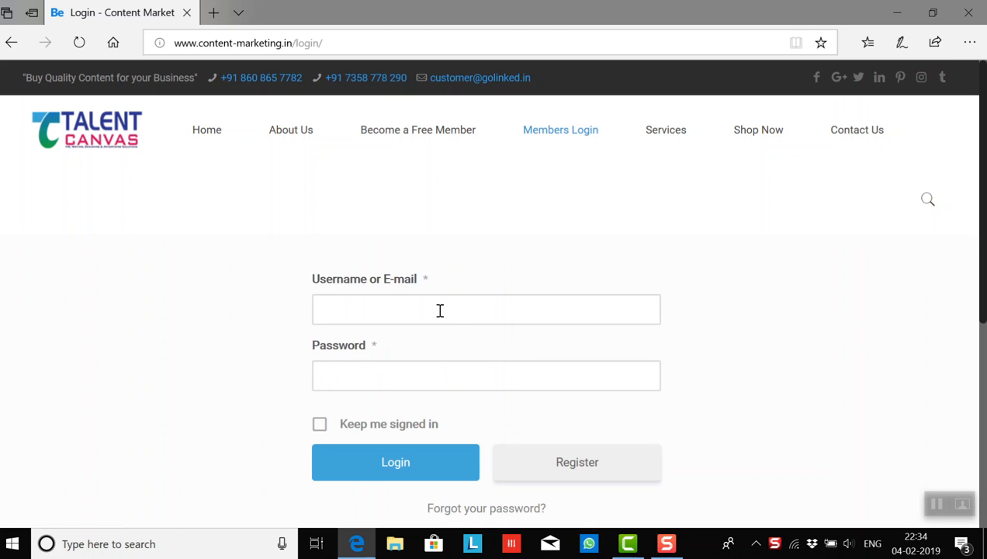
# - Log in to the member account with the username and the account password
pyautogui.click(439, 310)
pyautogui.write('Nandini')
pyautogui.press('Tab')
pyautogui.write('***********')
pyautogui.click(404, 464)
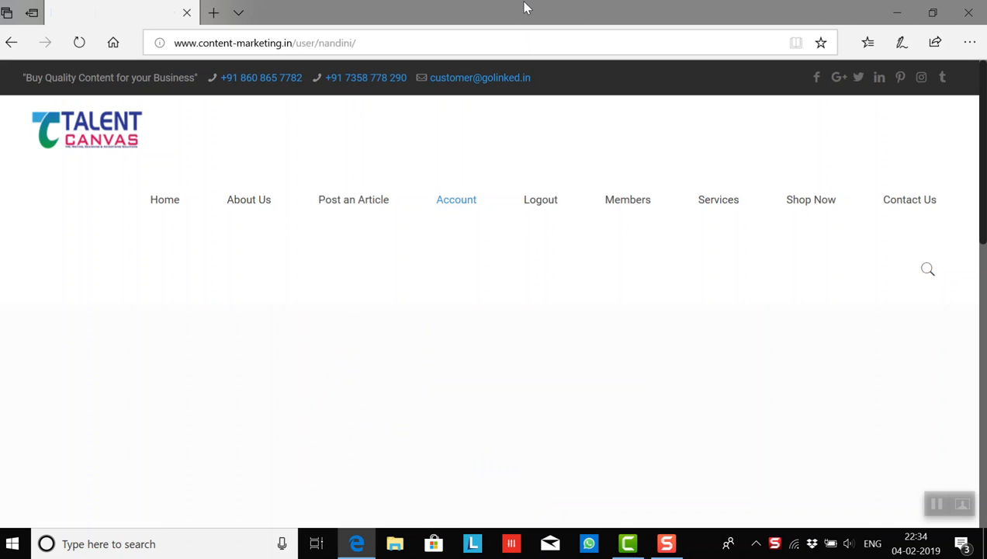
# - Start posting a new article and title it "Test Title"
pyautogui.click(361, 203)
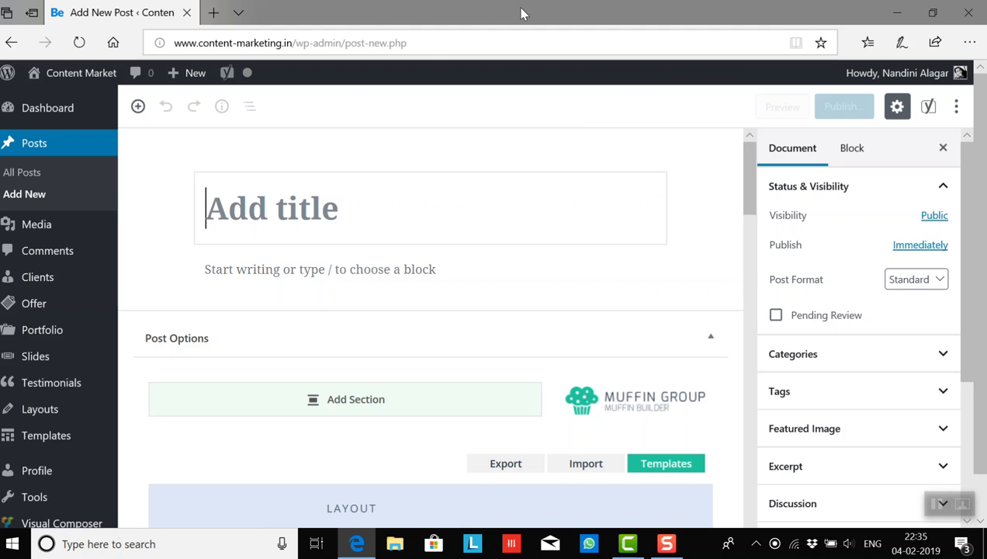
pyautogui.click(242, 206)
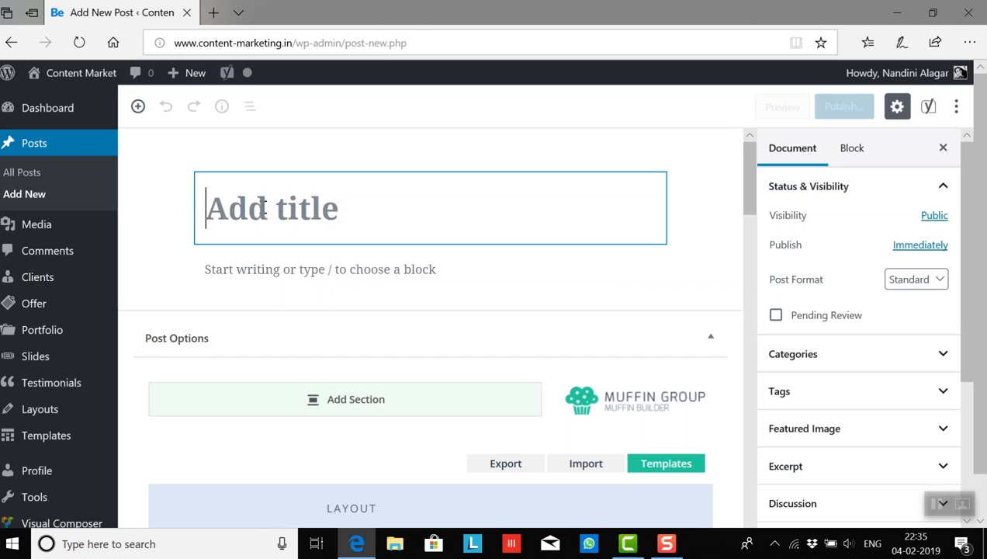
pyautogui.write('Test Title')
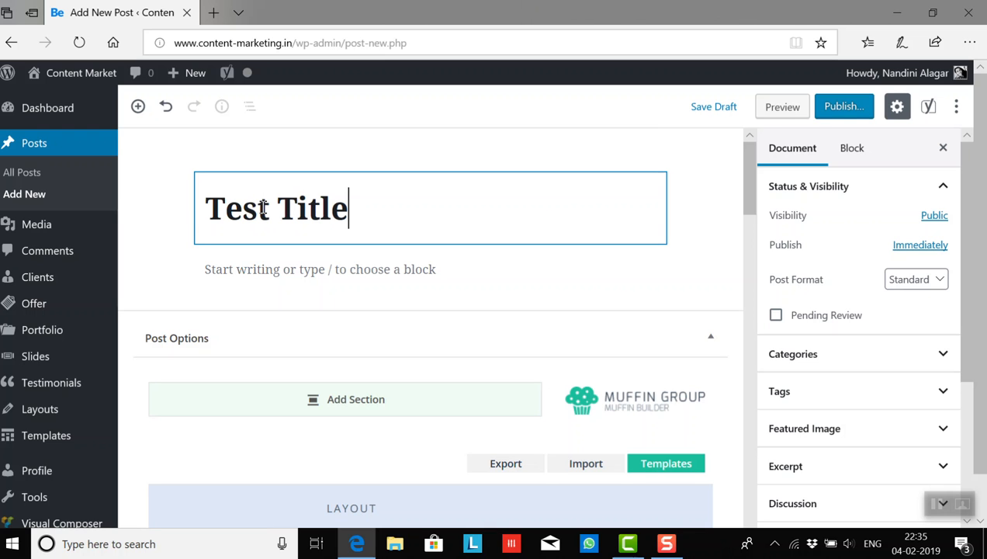
pyautogui.click(226, 190)
pyautogui.click(207, 192)
pyautogui.click(205, 200)
pyautogui.click(395, 209)
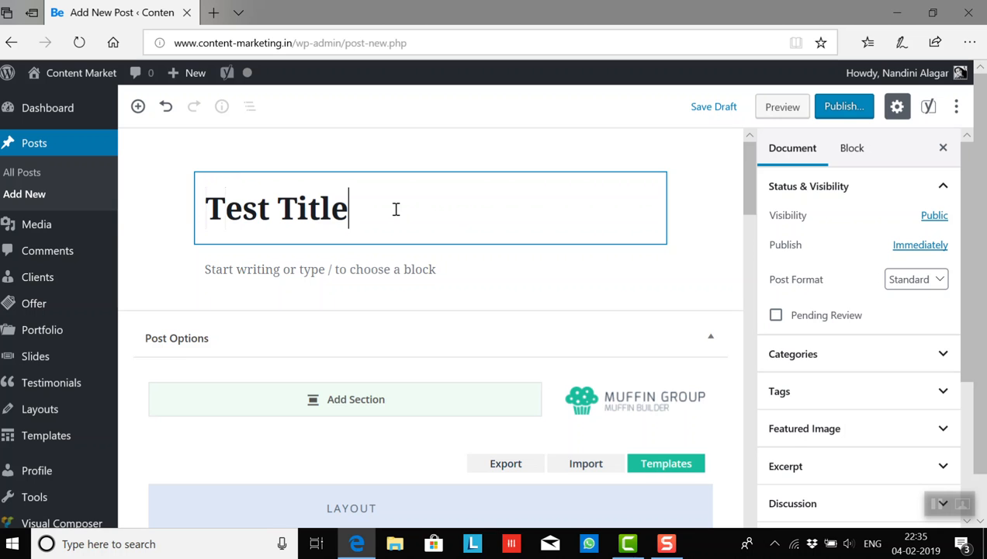
pyautogui.click(209, 199)
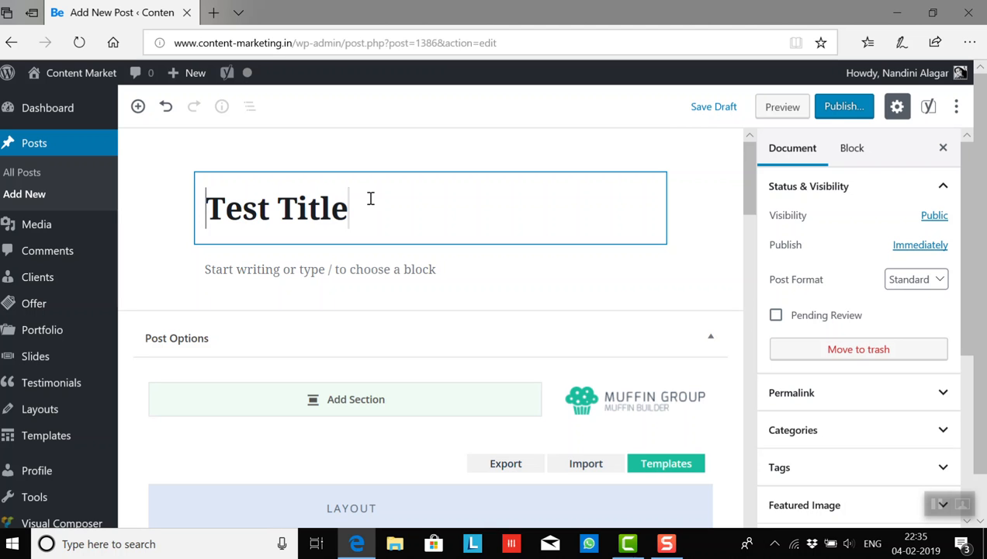
pyautogui.click(349, 208)
pyautogui.click(229, 183)
pyautogui.click(851, 153)
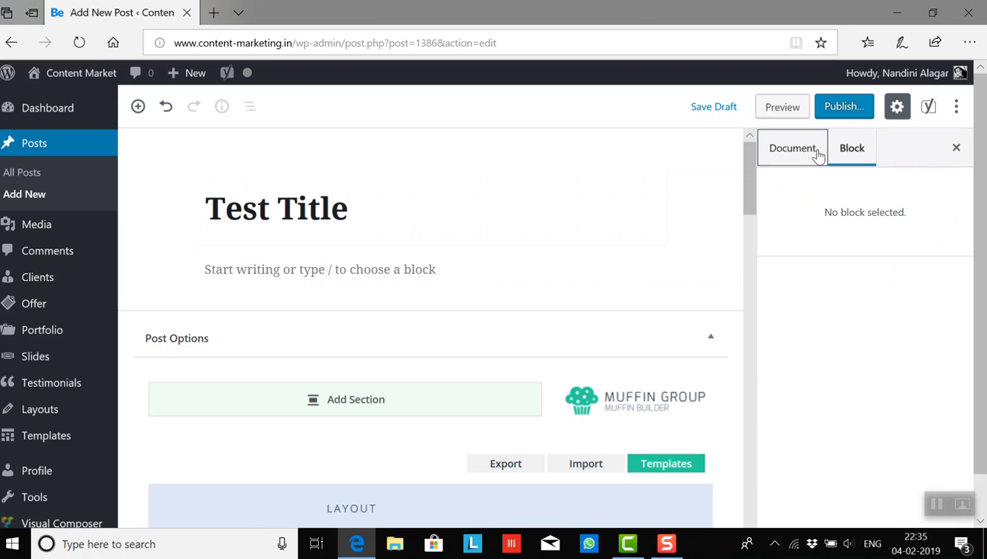
pyautogui.click(818, 155)
pyautogui.click(230, 185)
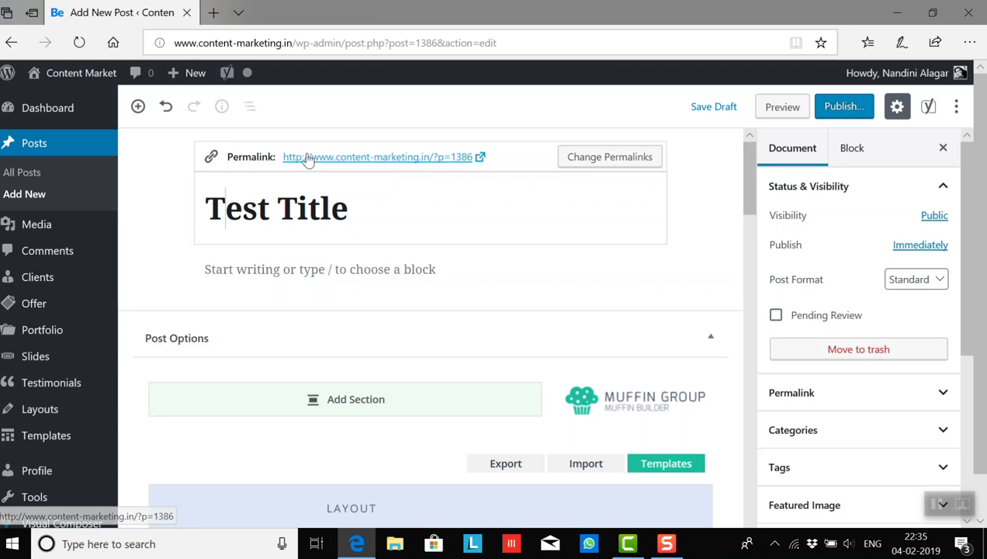
pyautogui.click(362, 211)
pyautogui.click(205, 199)
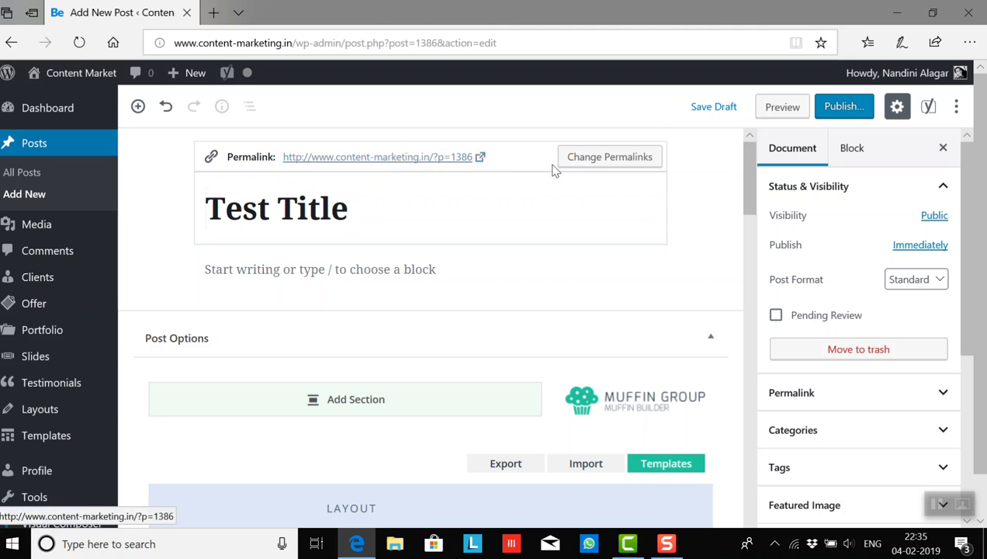
pyautogui.click(374, 210)
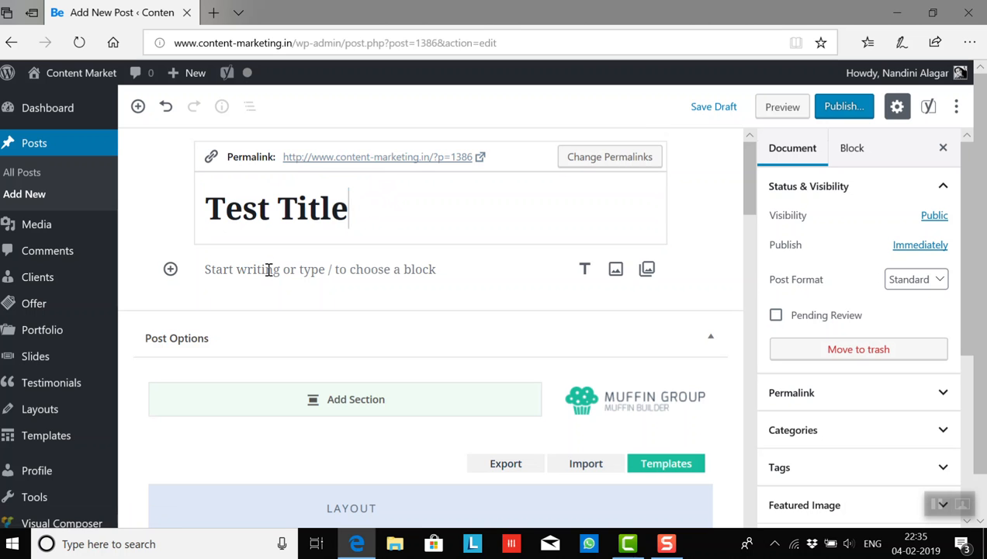
# - Add an H2 heading "Test H2" below the post title, followed by a paragraph reading "content content"
pyautogui.click(315, 268)
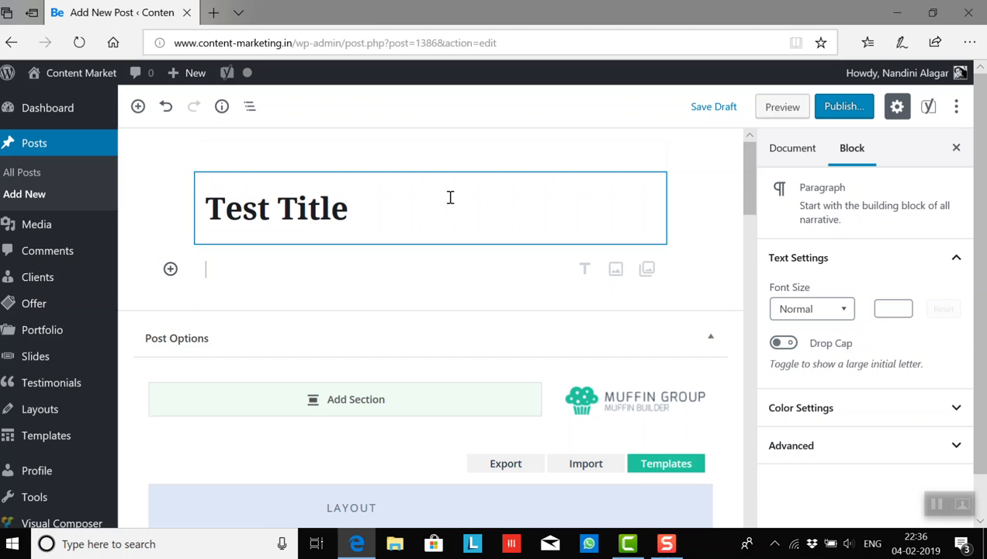
pyautogui.click(170, 268)
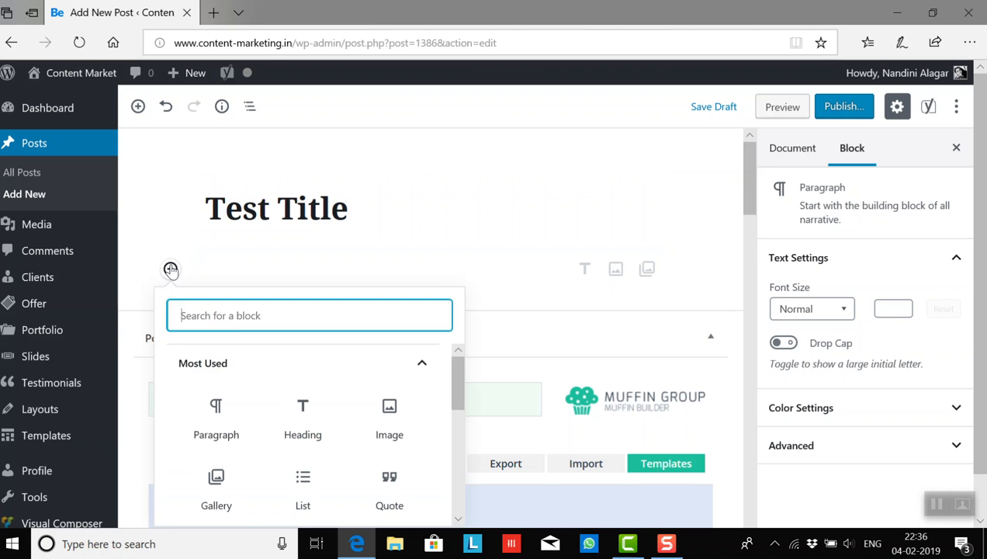
pyautogui.click(303, 404)
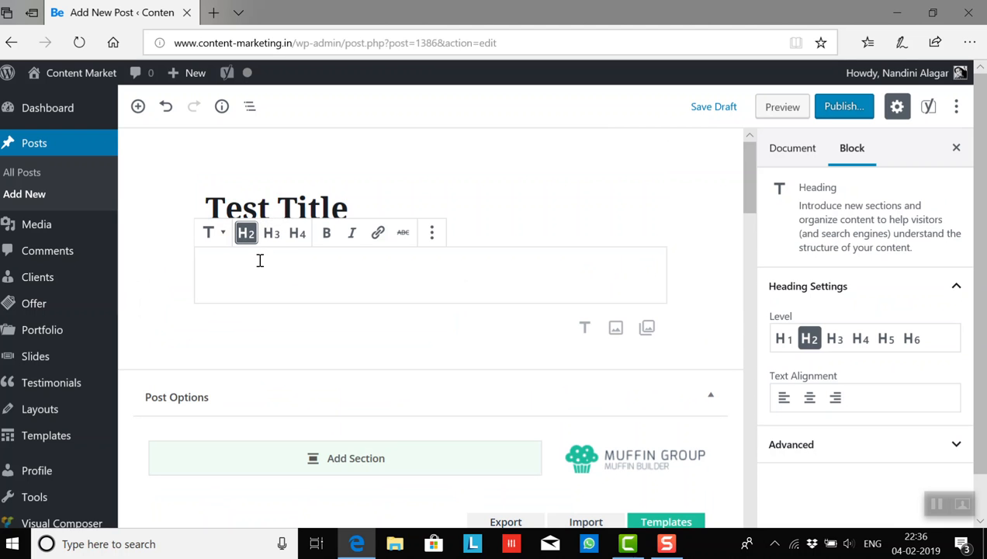
pyautogui.write('Test H2')
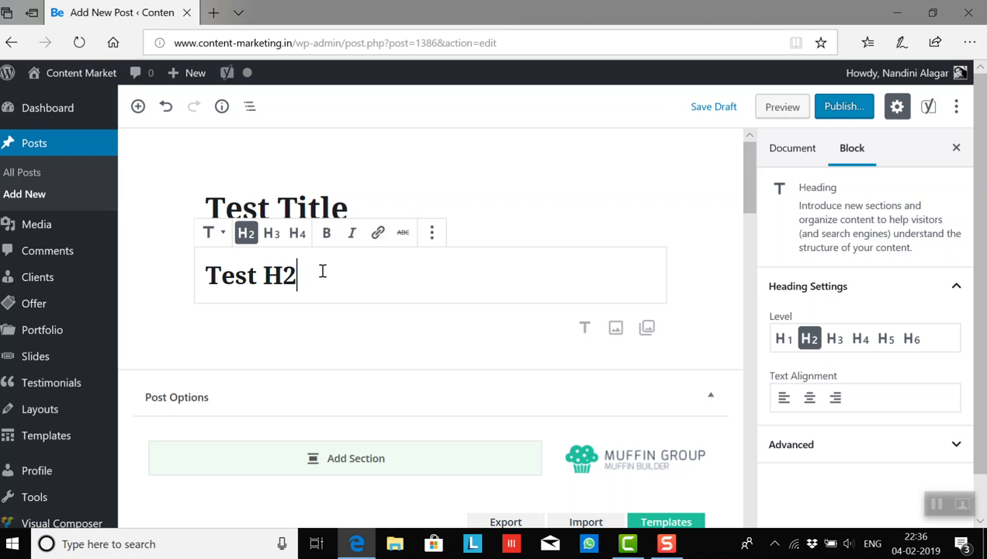
pyautogui.press('Return')
pyautogui.write('content content')
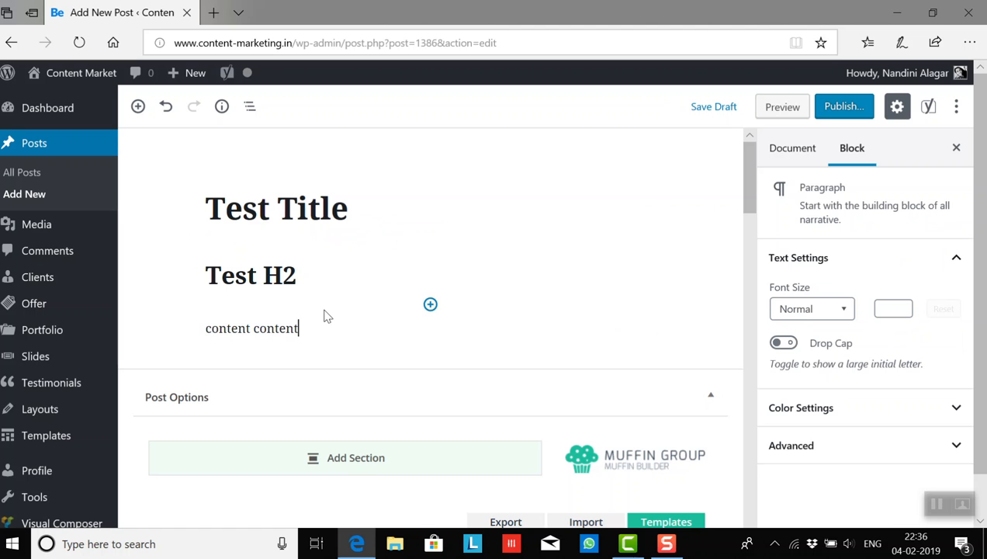
pyautogui.moveTo(205, 329); pyautogui.dragTo(322, 339)
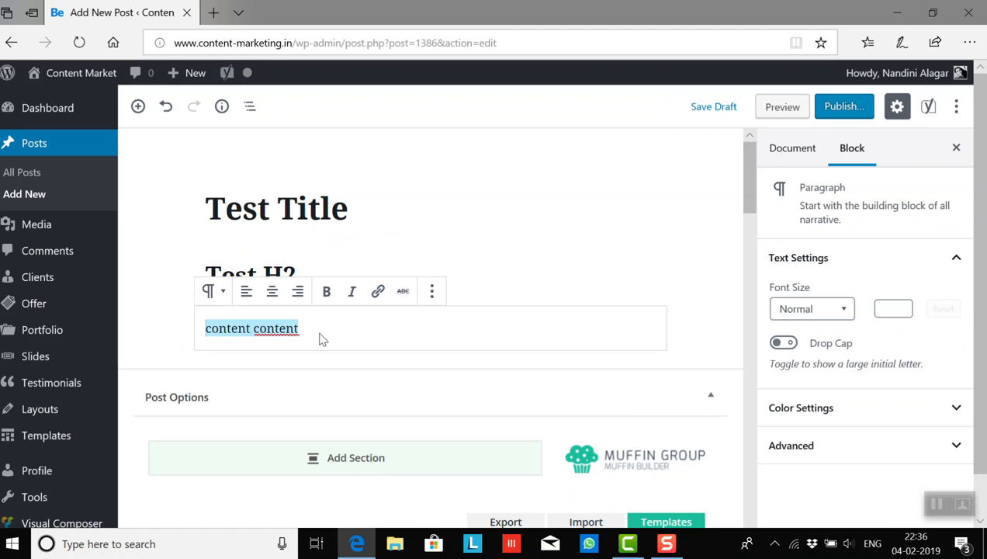
pyautogui.click(315, 335)
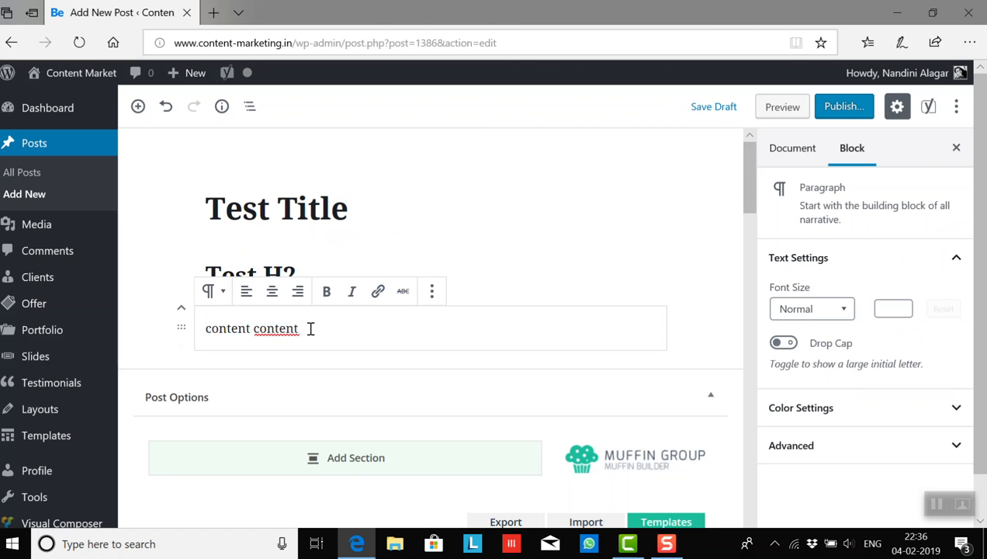
pyautogui.click(844, 309)
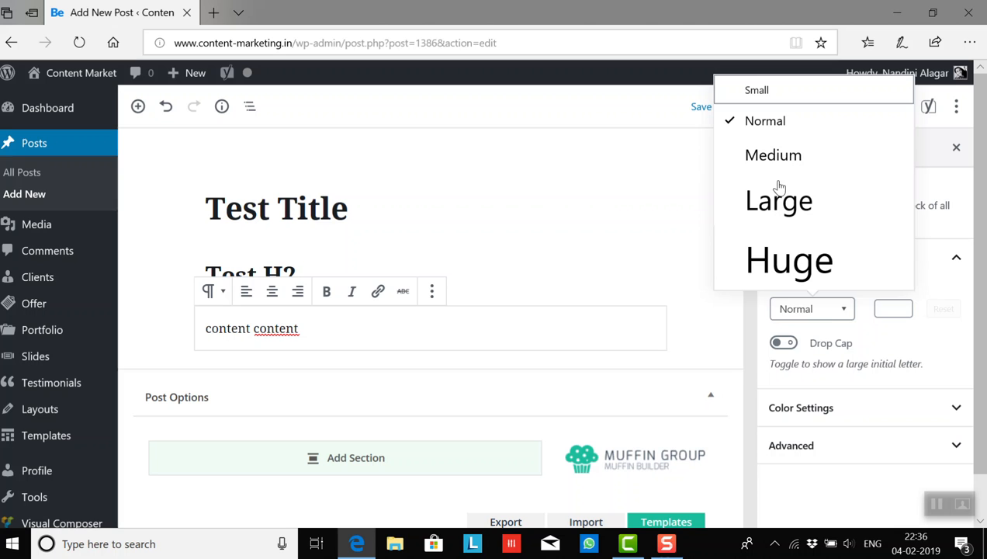
pyautogui.click(843, 309)
pyautogui.click(886, 308)
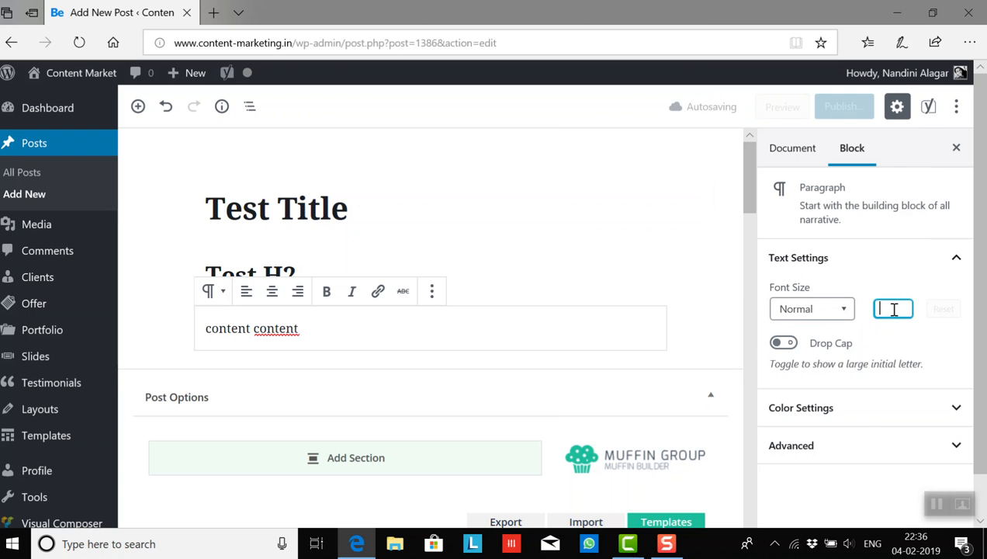
# - Give the "content content" paragraph a very light gray background and amber-yellow text
pyautogui.click(862, 411)
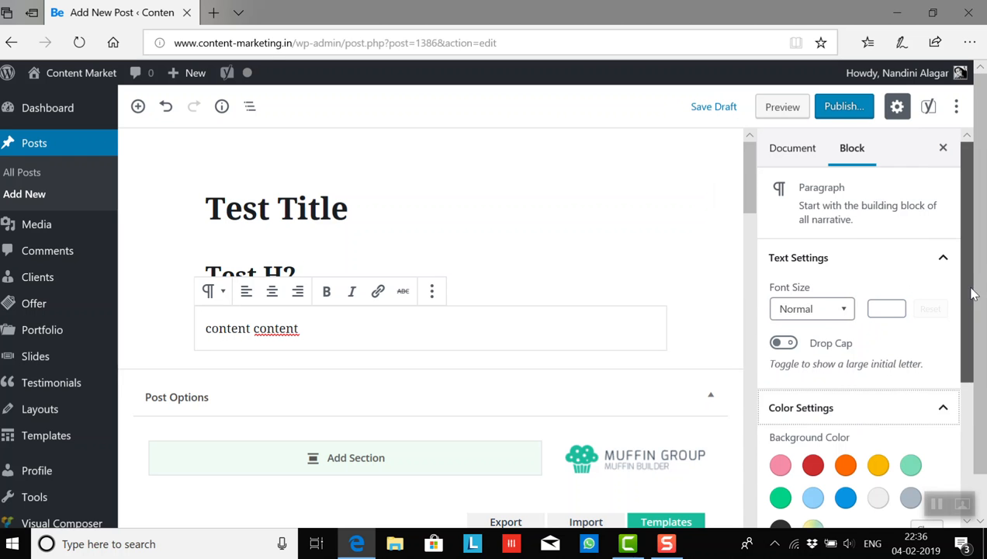
pyautogui.scroll(-2, 974, 293)
pyautogui.click(879, 363)
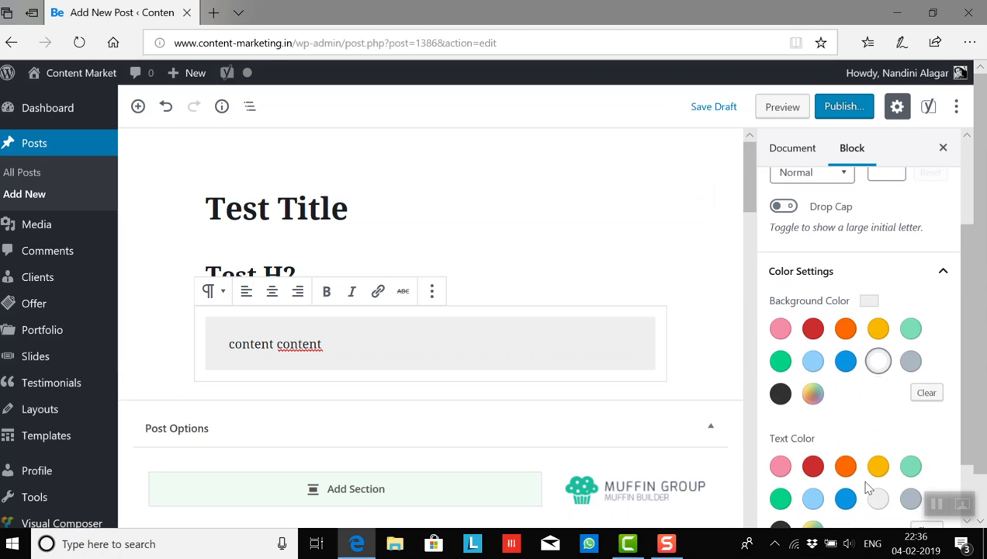
pyautogui.click(812, 465)
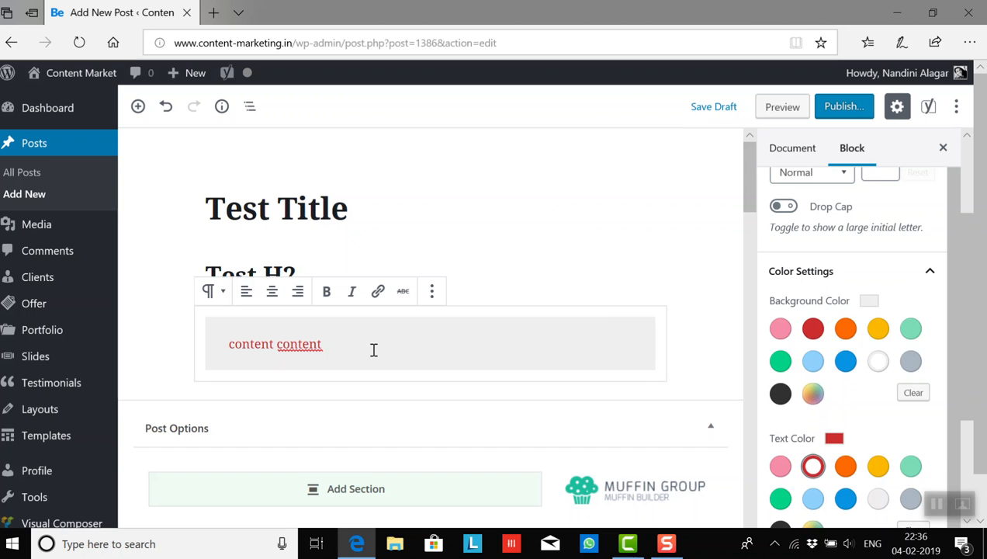
pyautogui.click(878, 468)
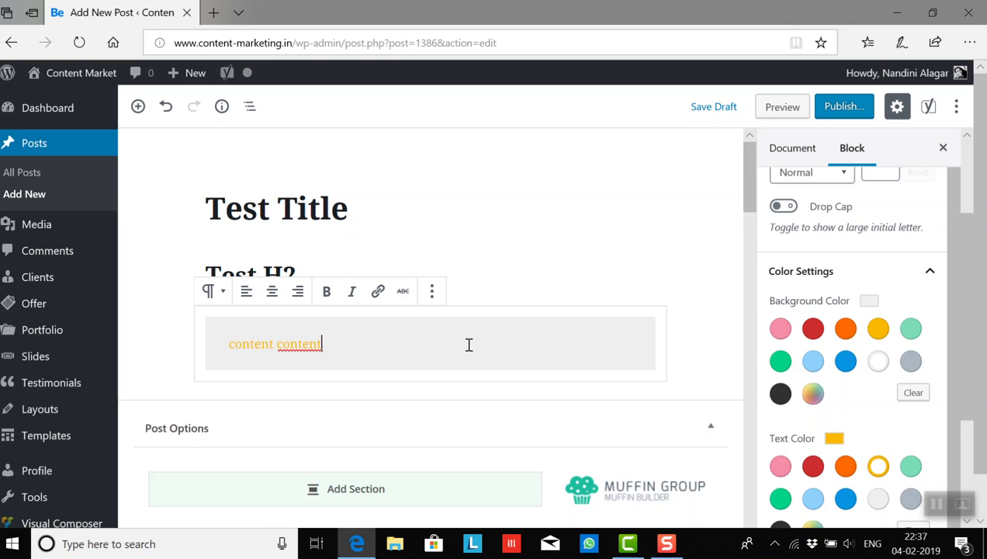
# - Insert a new heading block below the coloured paragraph
pyautogui.moveTo(749, 198); pyautogui.dragTo(752, 211)
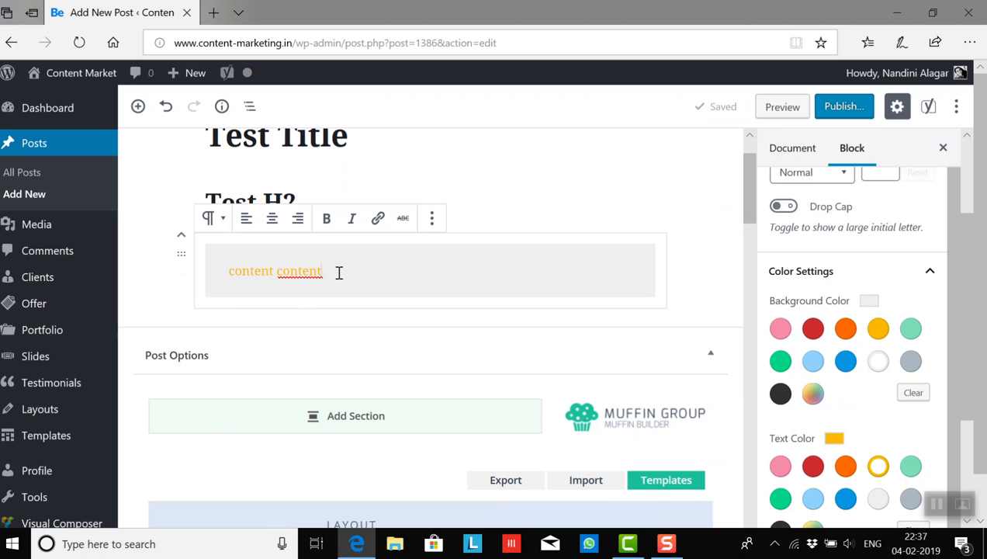
pyautogui.press('Return')
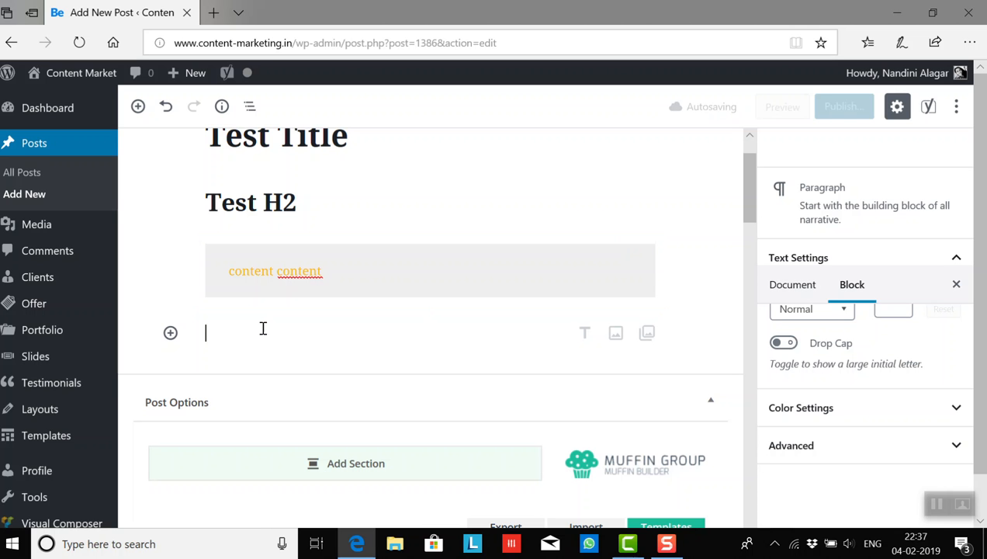
pyautogui.click(170, 332)
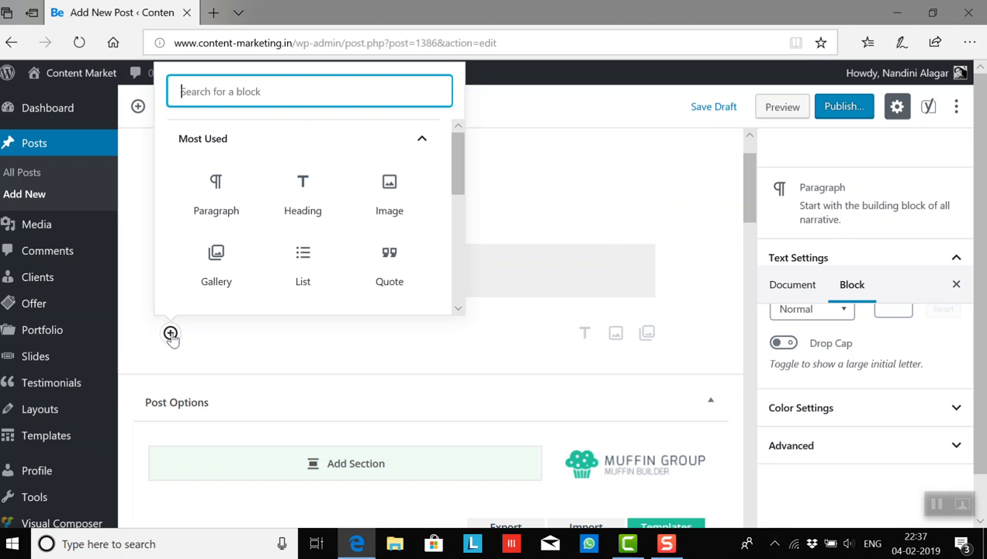
pyautogui.click(315, 196)
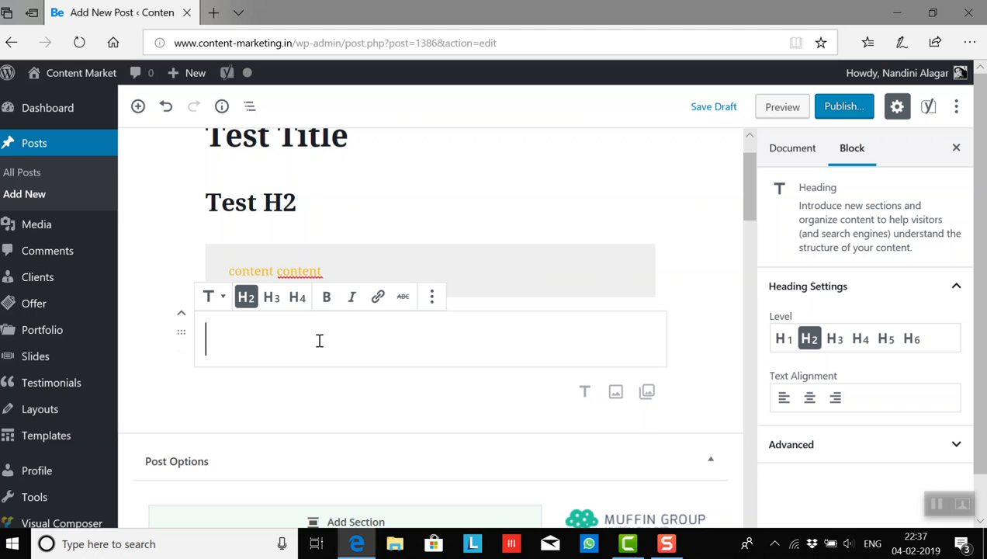
pyautogui.write('Test H3')
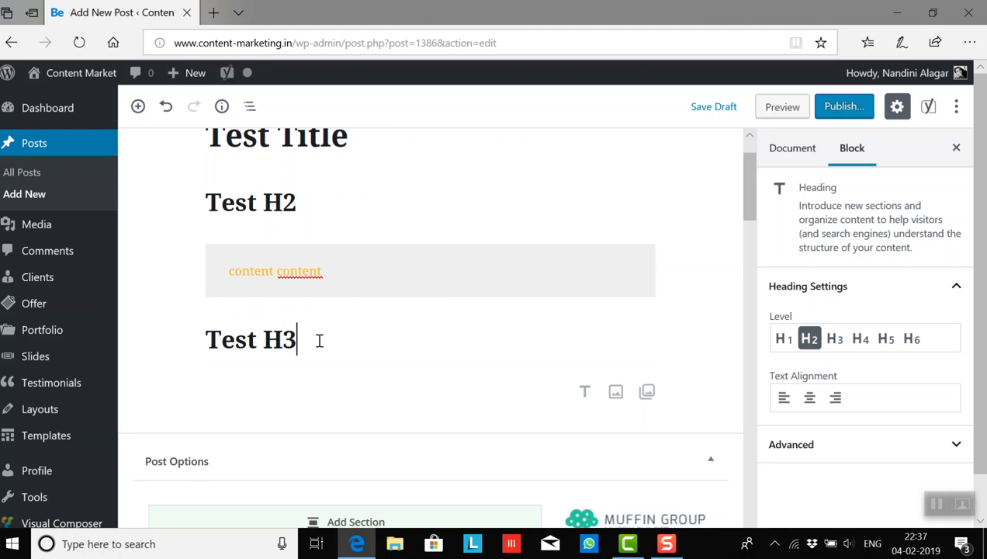
pyautogui.press('BackSpace')
pyautogui.press('BackSpace')
pyautogui.press('BackSpace')
pyautogui.press('BackSpace')
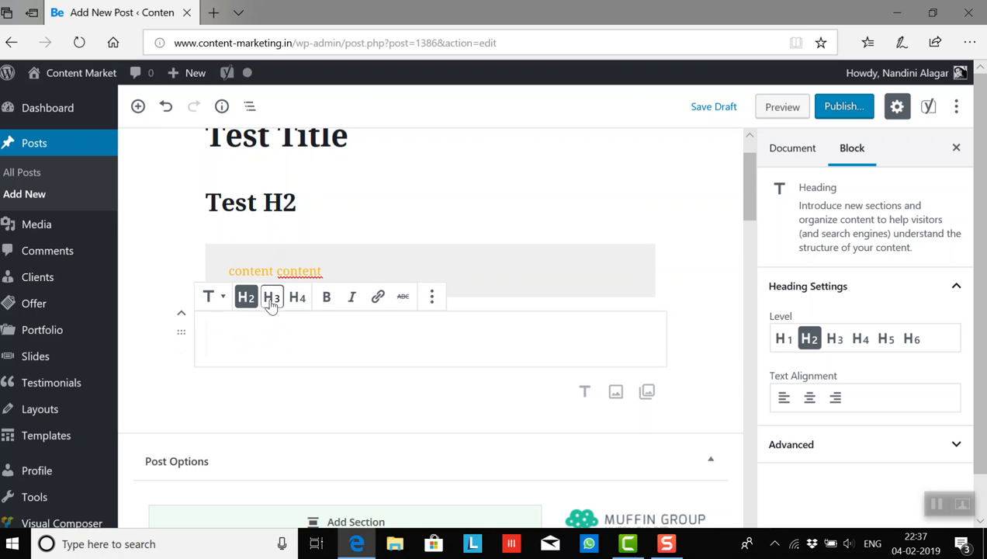
# - Set the empty heading block to level H3 and enter the text "Test H3"
pyautogui.click(270, 298)
pyautogui.click(267, 335)
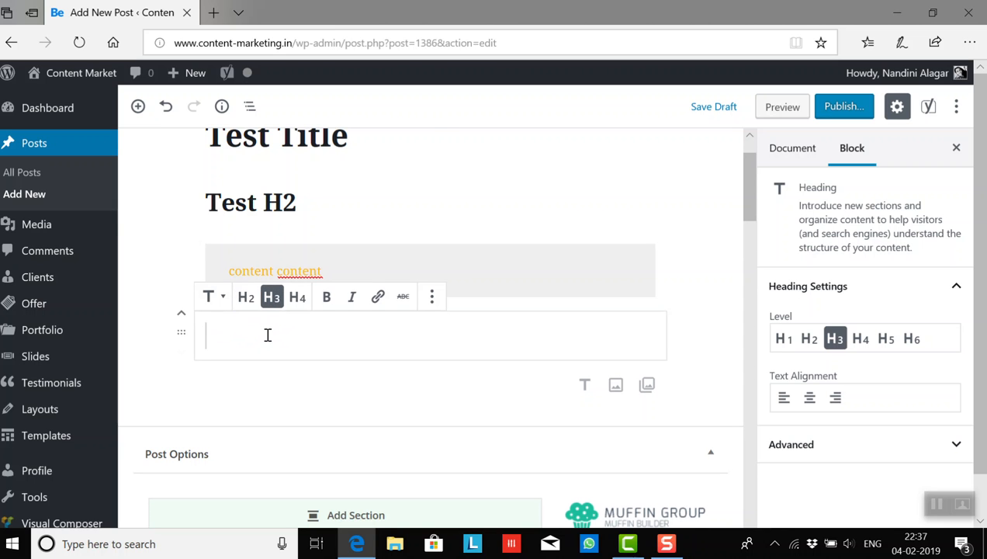
pyautogui.write('Test H3')
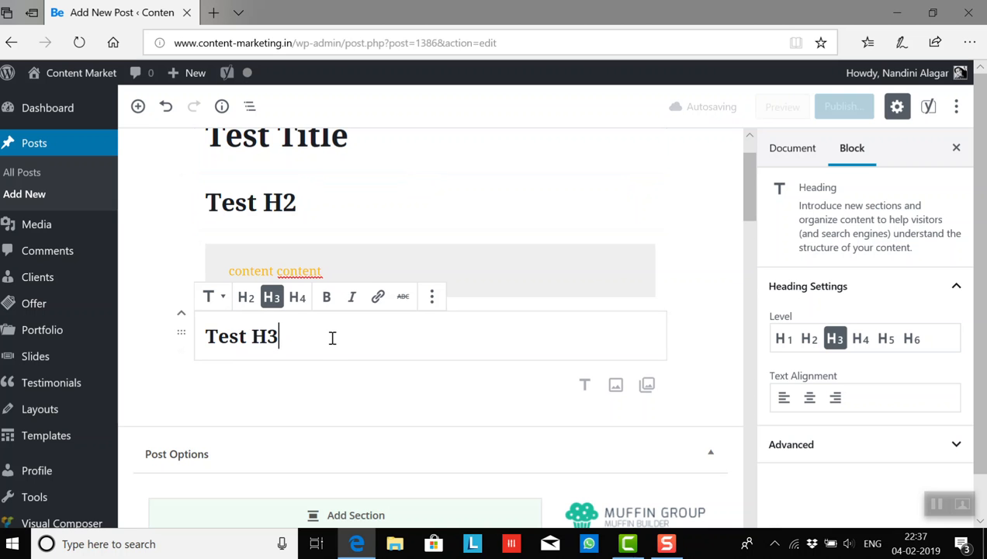
# - Add a paragraph reading "content content" beneath the Test H3 heading
pyautogui.press('Return')
pyautogui.write('content content')
pyautogui.moveTo(744, 201); pyautogui.dragTo(751, 223)
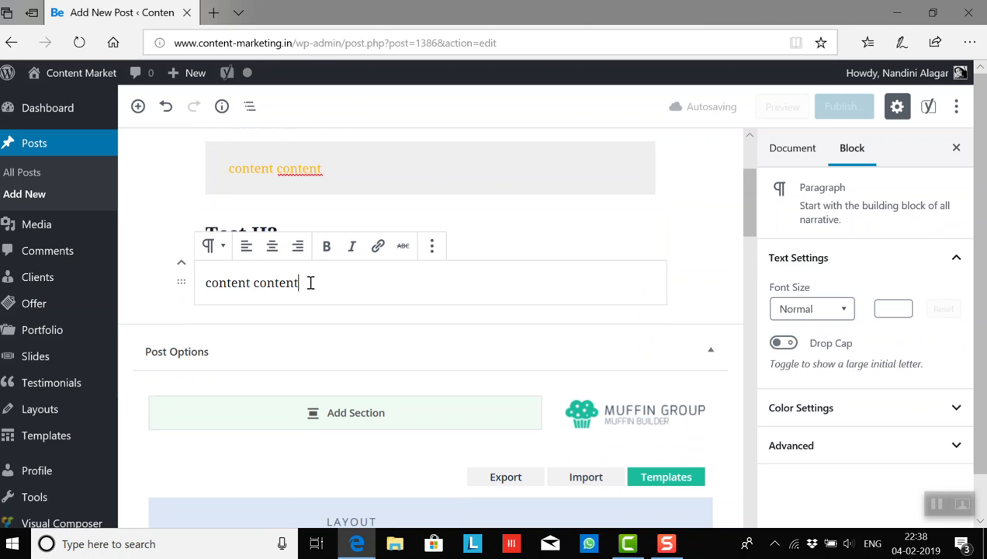
# - Leave one empty paragraph below the "content content" paragraph under the Test H3 heading
pyautogui.moveTo(748, 230)
pyautogui.mouseDown()
pyautogui.moveTo(749, 204)
pyautogui.moveTo(751, 214)
pyautogui.mouseUp()
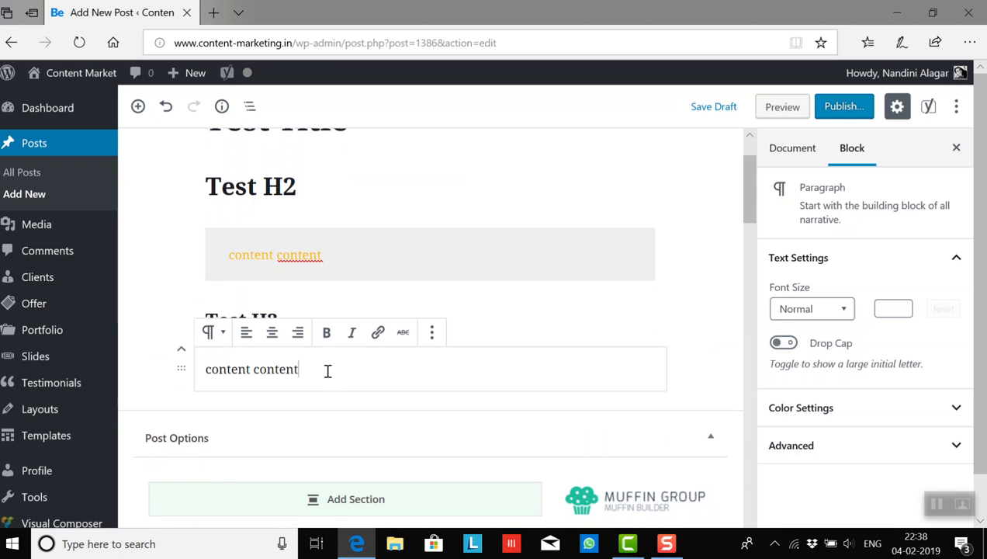
pyautogui.press('Return')
pyautogui.write('Tes')
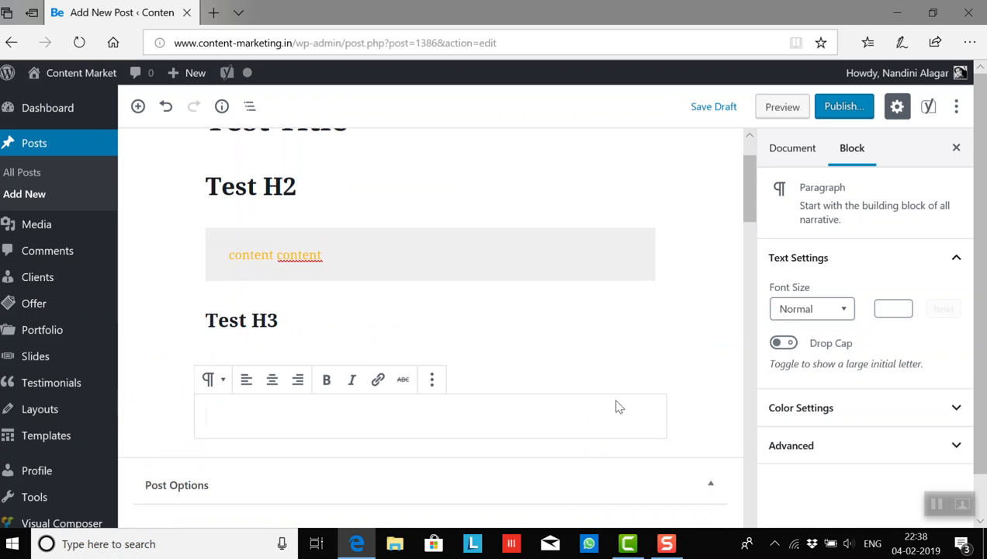
pyautogui.write('content content')
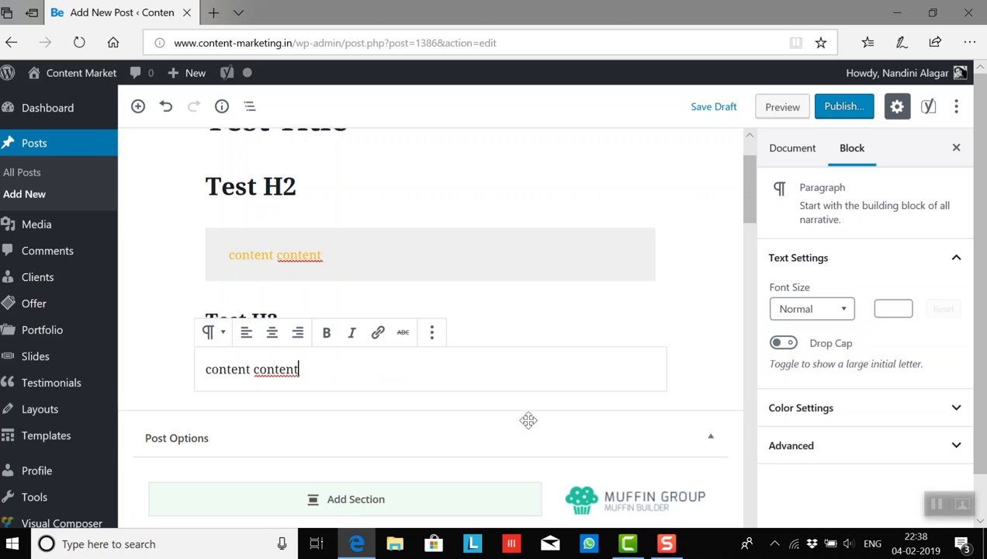
pyautogui.click(528, 420)
pyautogui.click(165, 107)
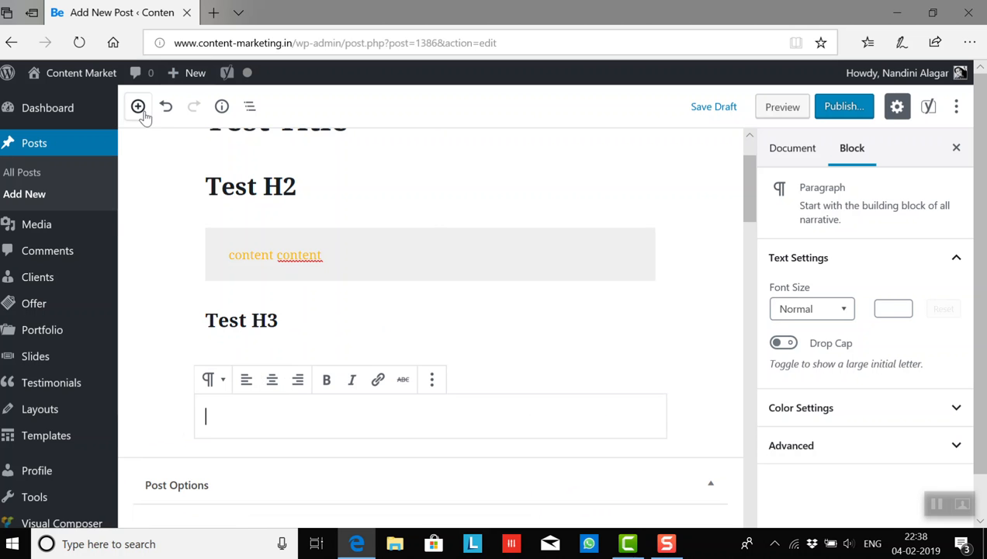
# - Insert a second H3 heading reading "Test H3" below the empty paragraph
pyautogui.click(138, 106)
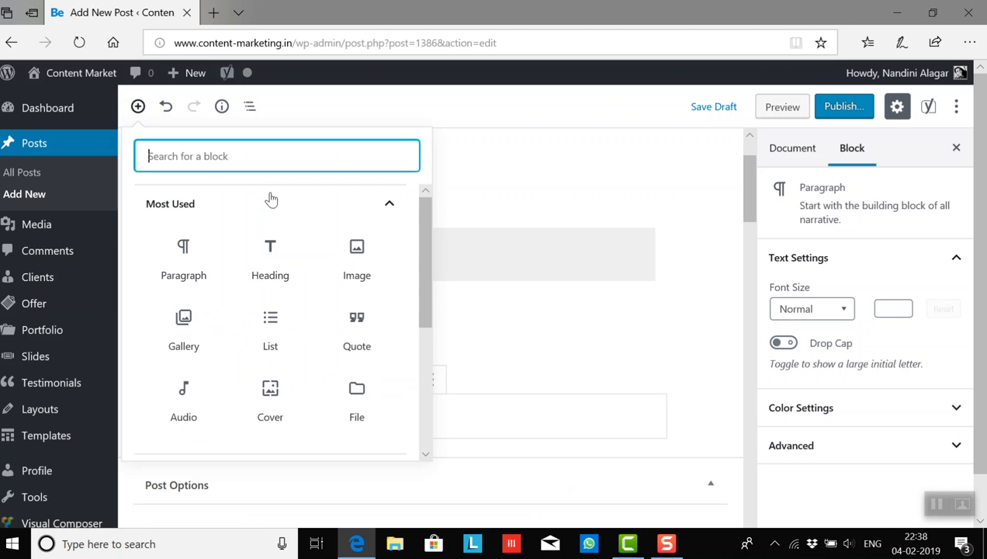
pyautogui.click(273, 253)
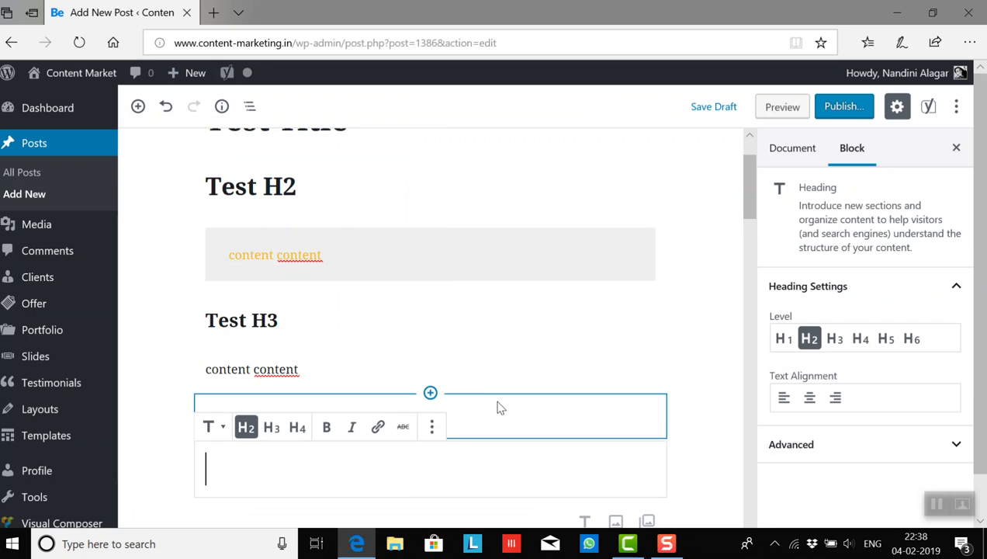
pyautogui.click(272, 428)
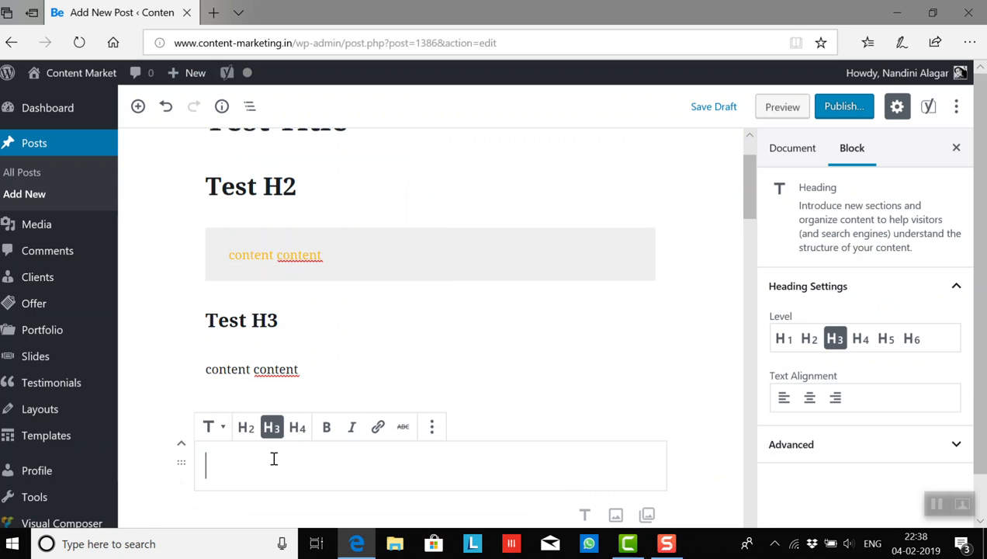
pyautogui.write('Test H3')
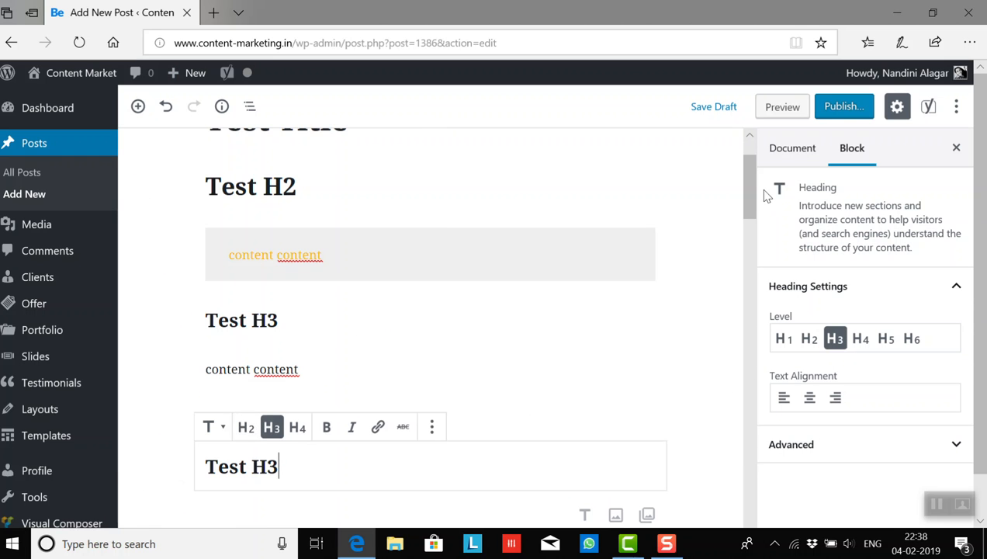
# - Add a paragraph reading "content content" beneath the second Test H3 heading
pyautogui.moveTo(745, 187); pyautogui.dragTo(754, 218)
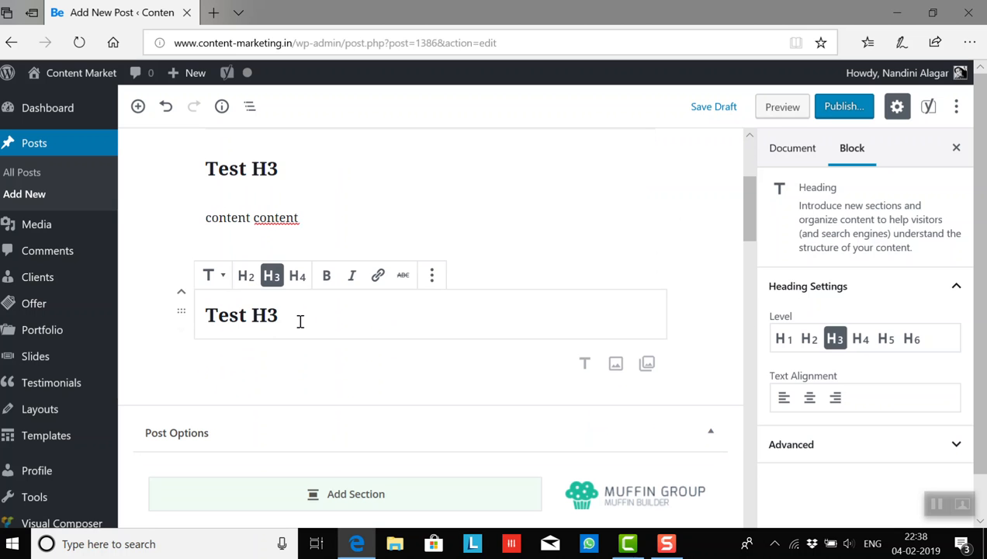
pyautogui.press('Return')
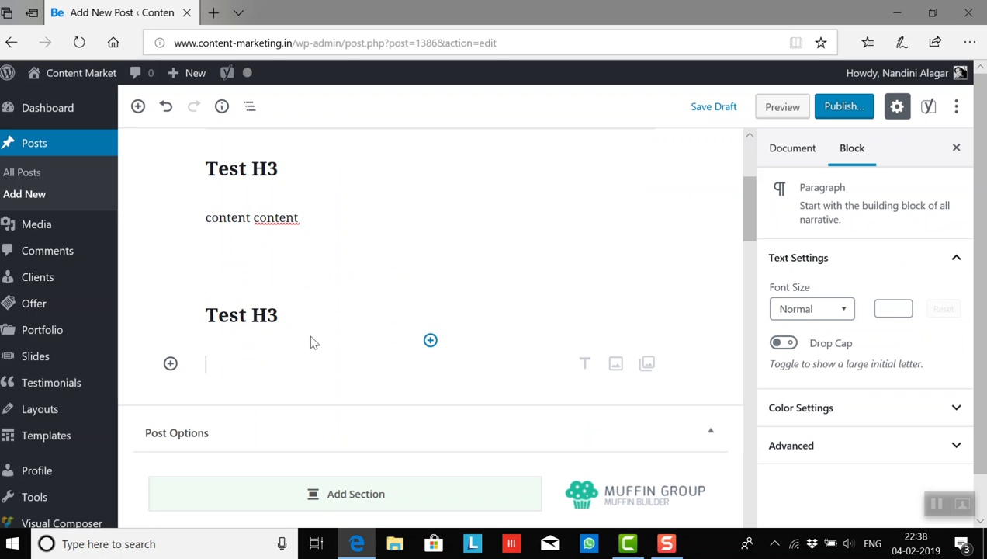
pyautogui.write('content content')
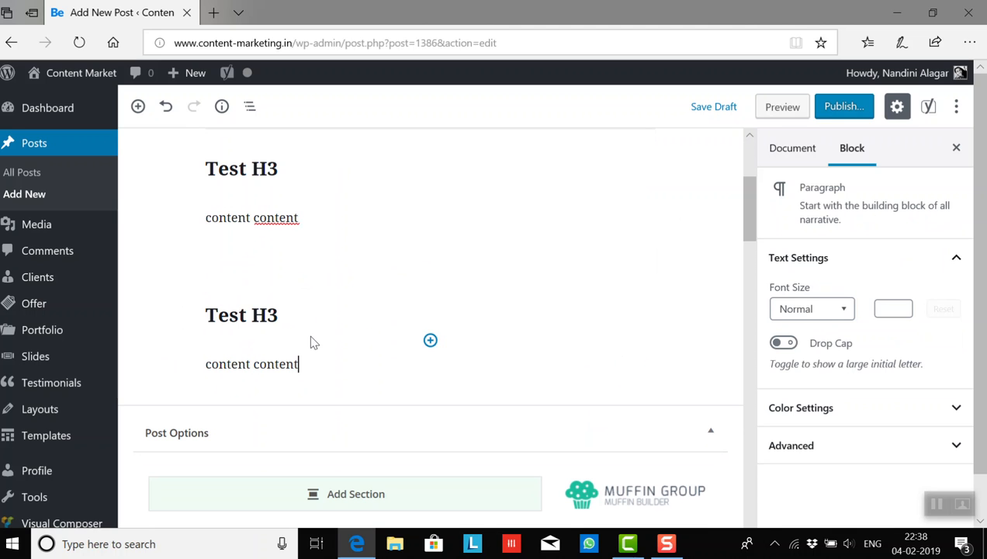
# - Leave one empty paragraph below the last "content content" paragraph at the end of the post
pyautogui.moveTo(749, 233)
pyautogui.mouseDown()
pyautogui.moveTo(752, 169)
pyautogui.moveTo(753, 246)
pyautogui.moveTo(743, 183)
pyautogui.moveTo(750, 233)
pyautogui.mouseUp()
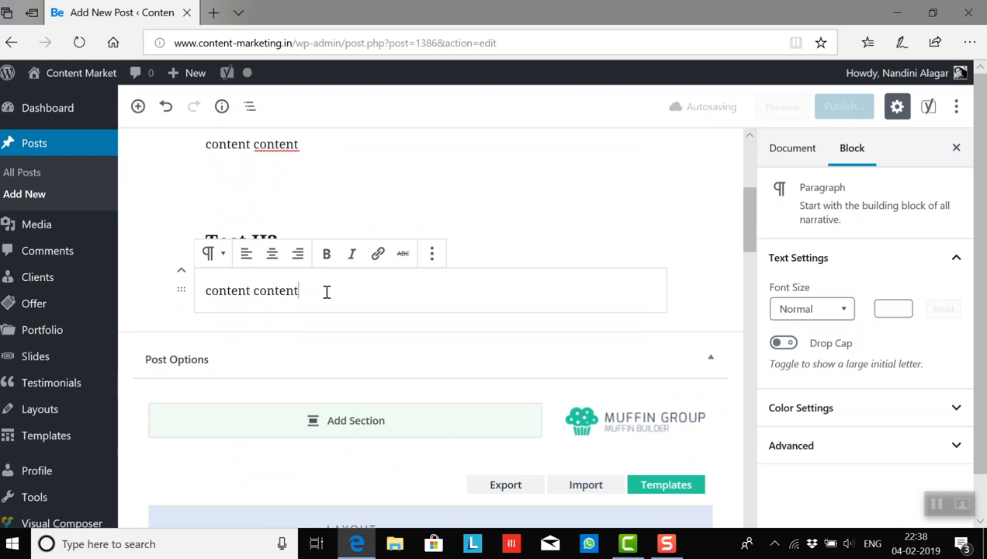
pyautogui.press('Return')
pyautogui.press('Return')
pyautogui.write('Test')
pyautogui.press('BackSpace')
pyautogui.press('BackSpace')
pyautogui.press('BackSpace')
pyautogui.press('BackSpace')
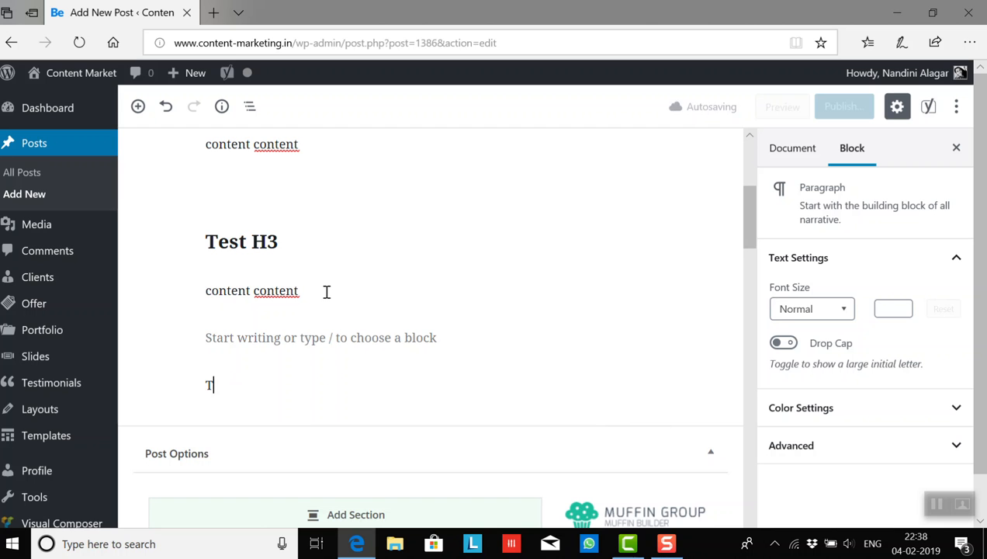
pyautogui.press('BackSpace')
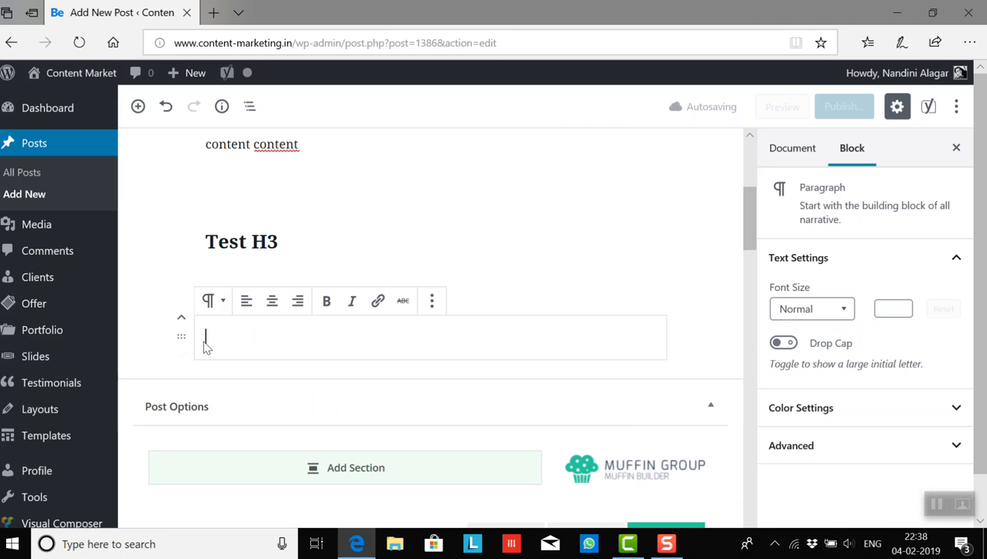
pyautogui.write('content content')
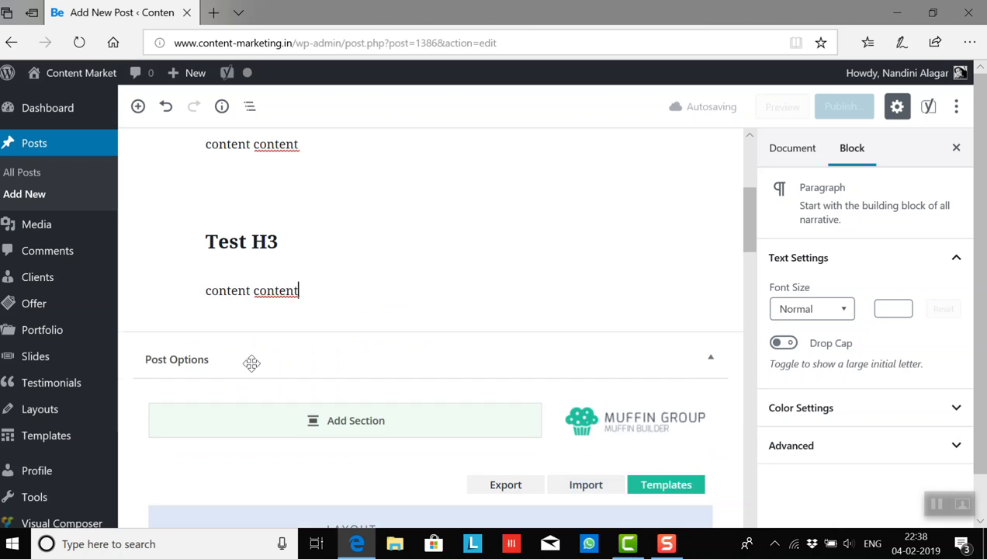
pyautogui.press('Return')
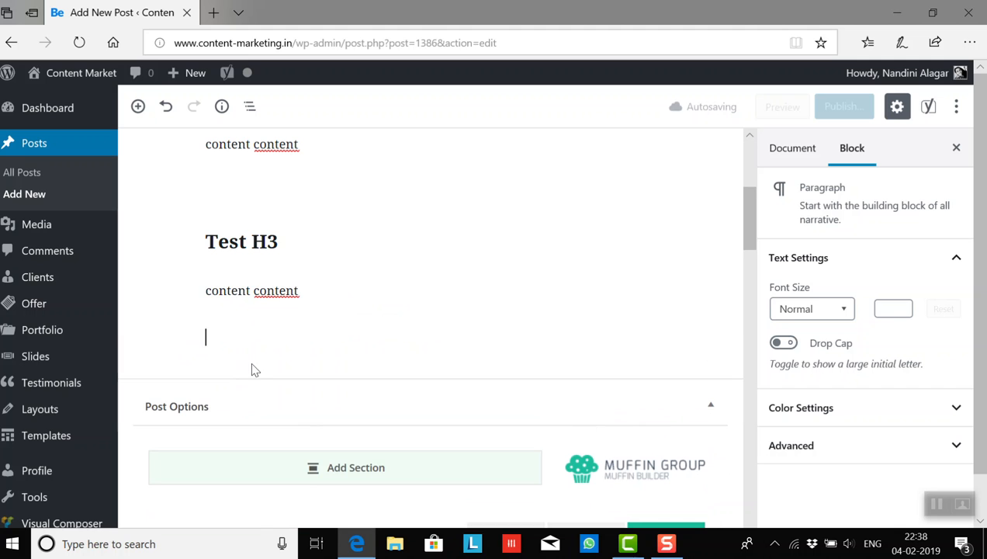
# - Insert an H4 heading at the end of the post reading "Share this article, if you like it, get in touch and so on..."
pyautogui.click(138, 107)
pyautogui.click(272, 256)
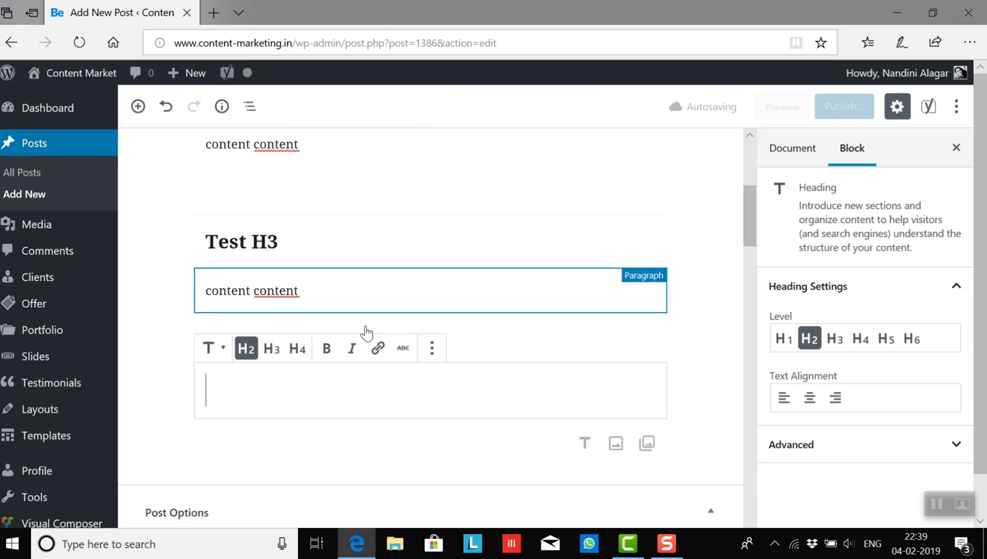
pyautogui.click(297, 349)
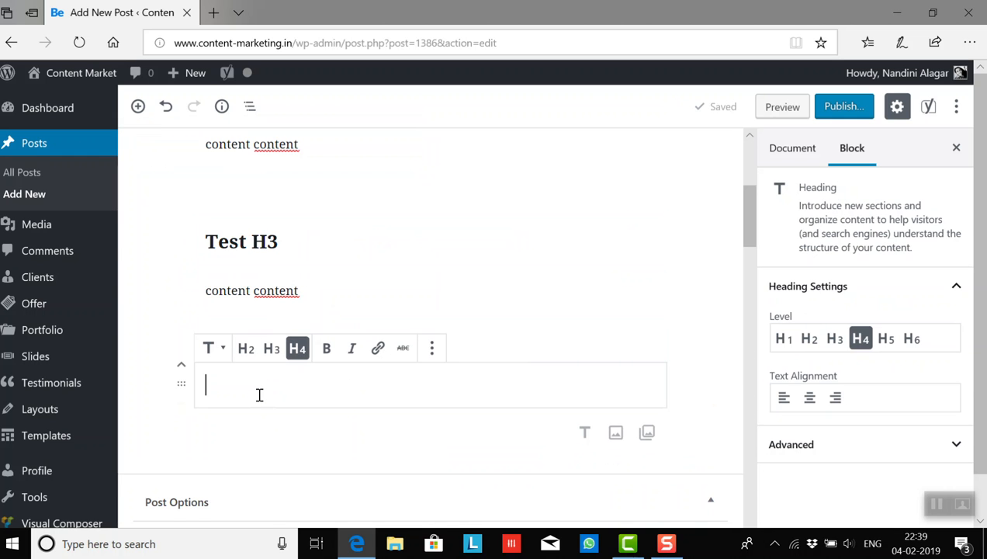
pyautogui.write('Share this article, if you like itm')
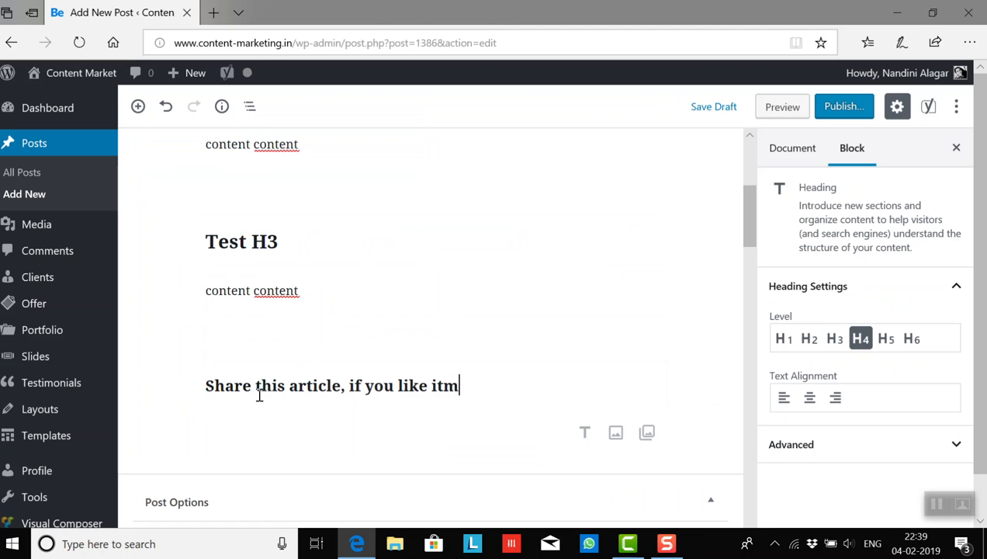
pyautogui.press('BackSpace')
pyautogui.write(', get in touch and so on...')
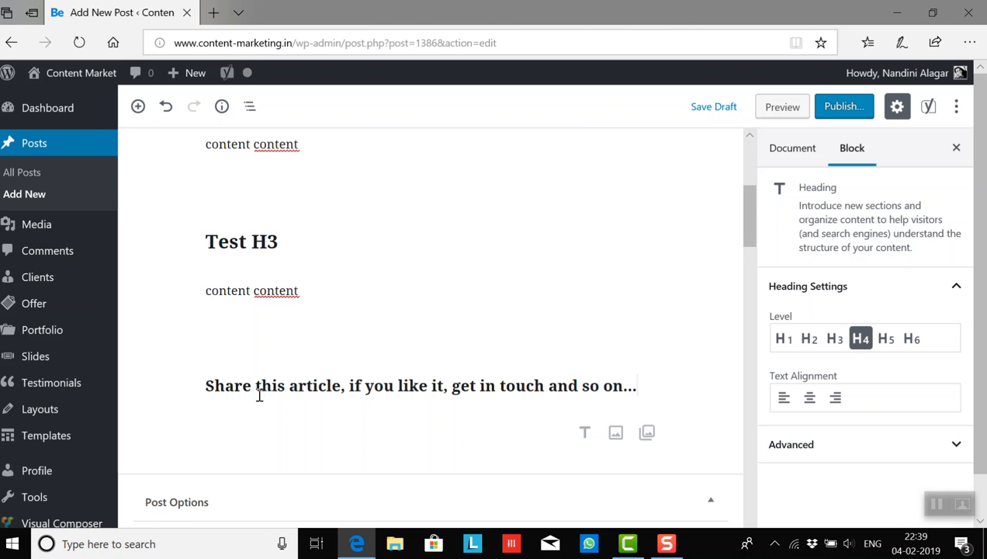
# - Insert an Image block at the empty paragraph between the two Test H3 sections
pyautogui.scroll(2, 750, 196)
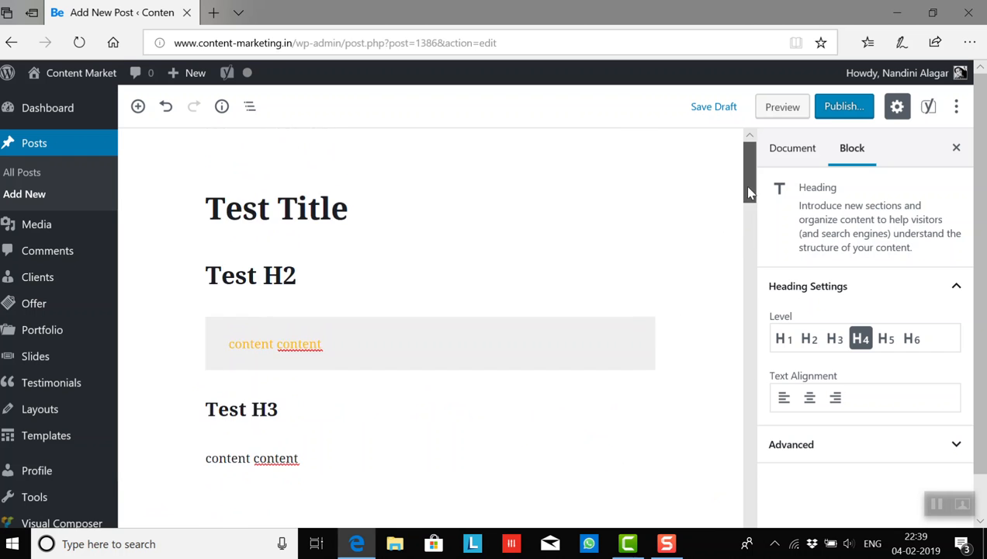
pyautogui.scroll(-4, 749, 217)
pyautogui.scroll(2, 748, 221)
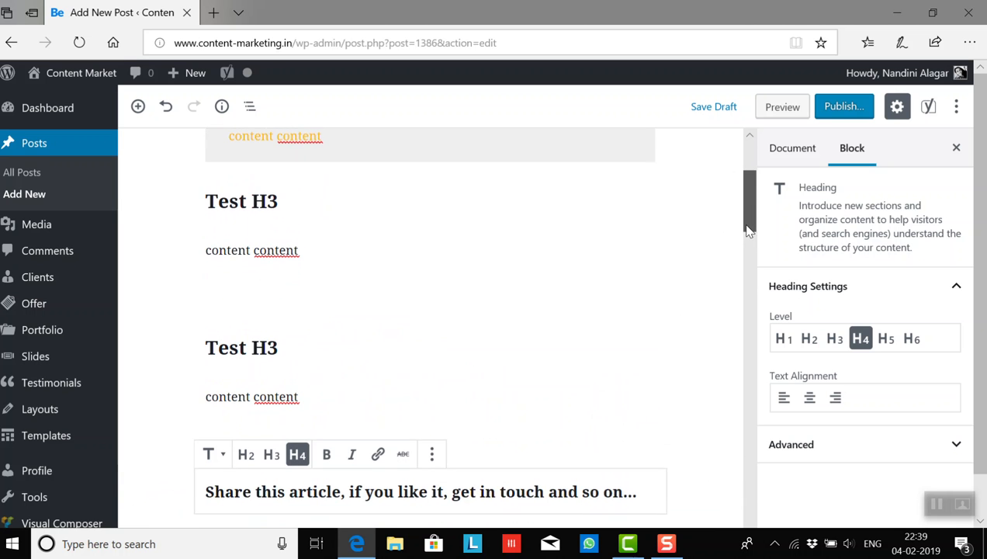
pyautogui.click(248, 332)
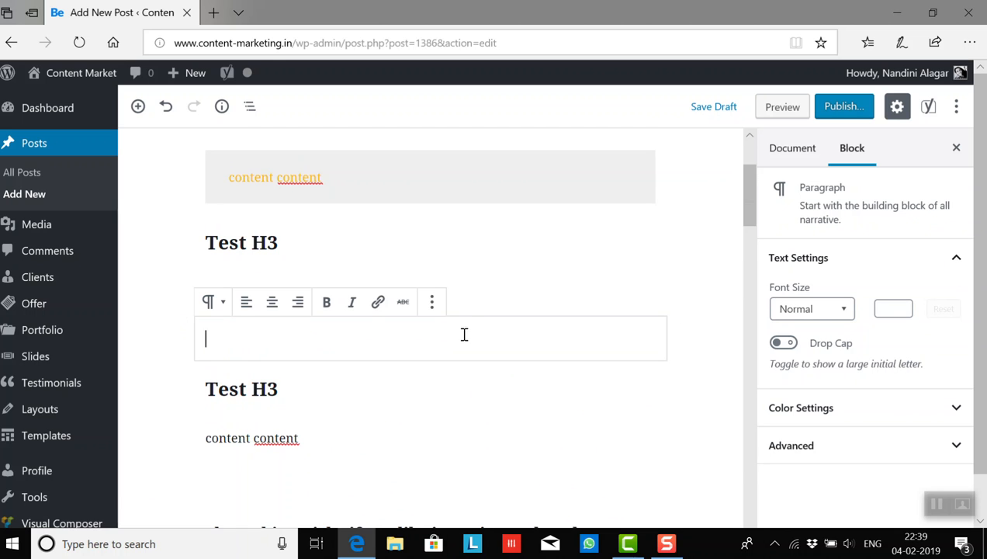
pyautogui.write('content content')
pyautogui.hotkey('ctrl', 'z')
pyautogui.click(138, 107)
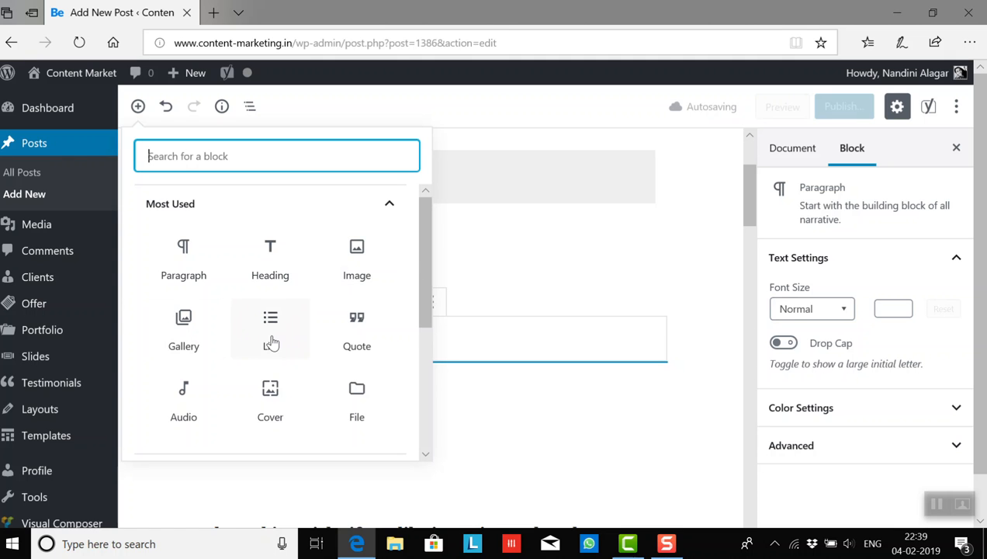
pyautogui.moveTo(424, 288); pyautogui.dragTo(405, 326)
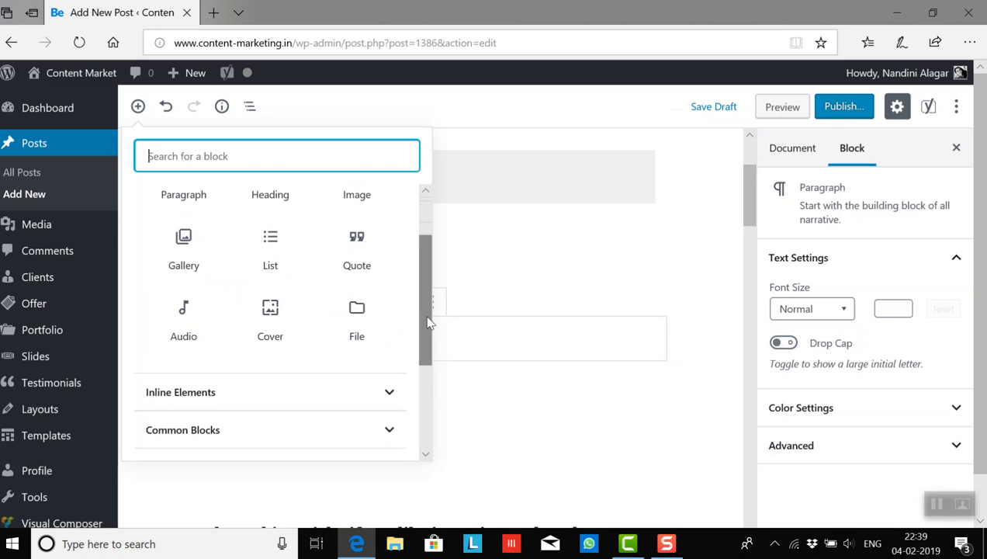
pyautogui.moveTo(431, 323); pyautogui.dragTo(430, 336)
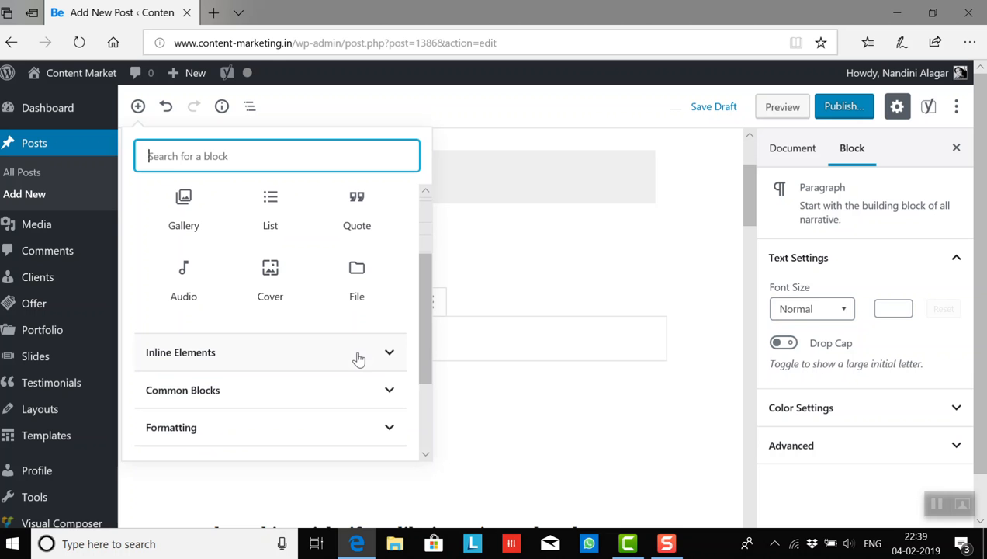
pyautogui.moveTo(423, 312); pyautogui.dragTo(428, 240)
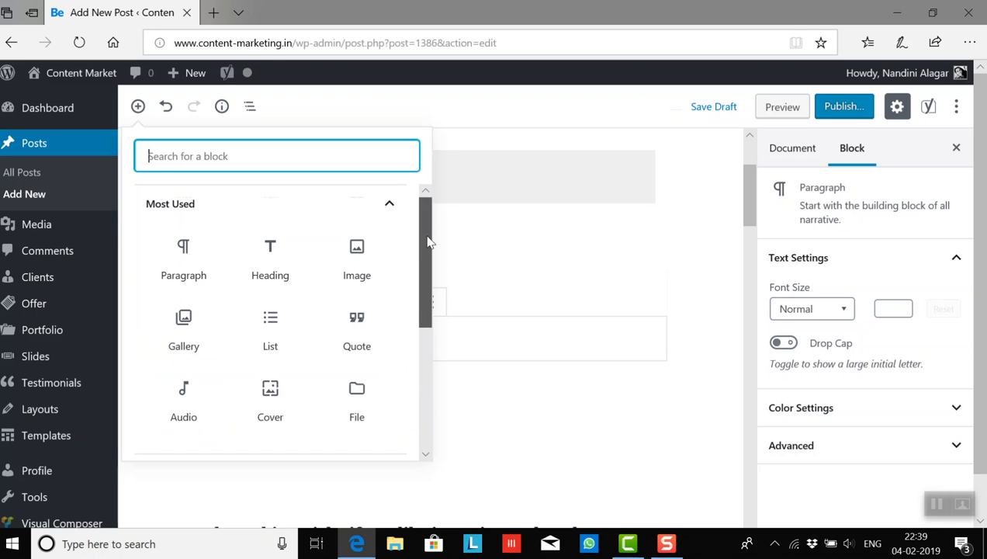
pyautogui.click(378, 259)
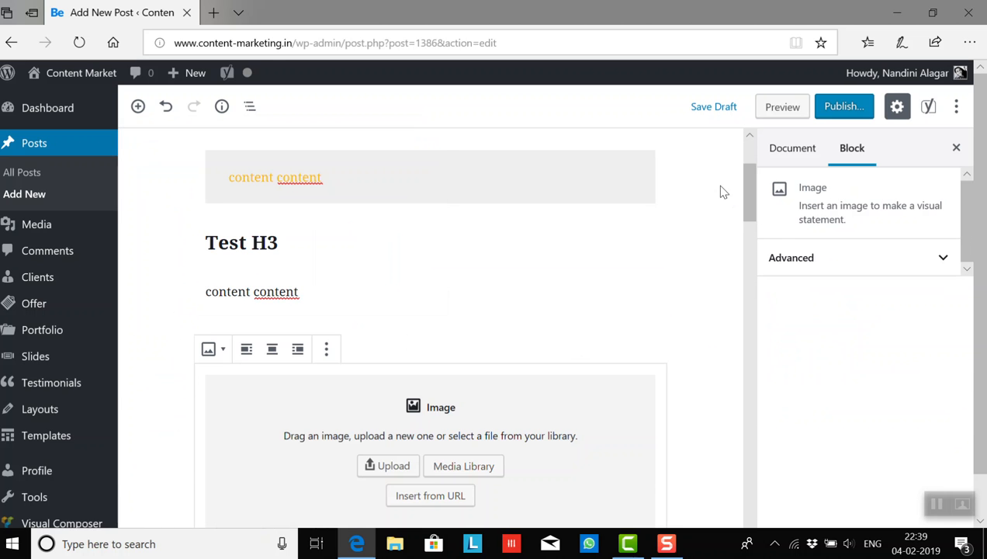
# - Fill the image block with the existing library picture achievement-agreement-arms-1068523.jpg, the fists meeting over a desk
pyautogui.moveTo(750, 206); pyautogui.dragTo(691, 227)
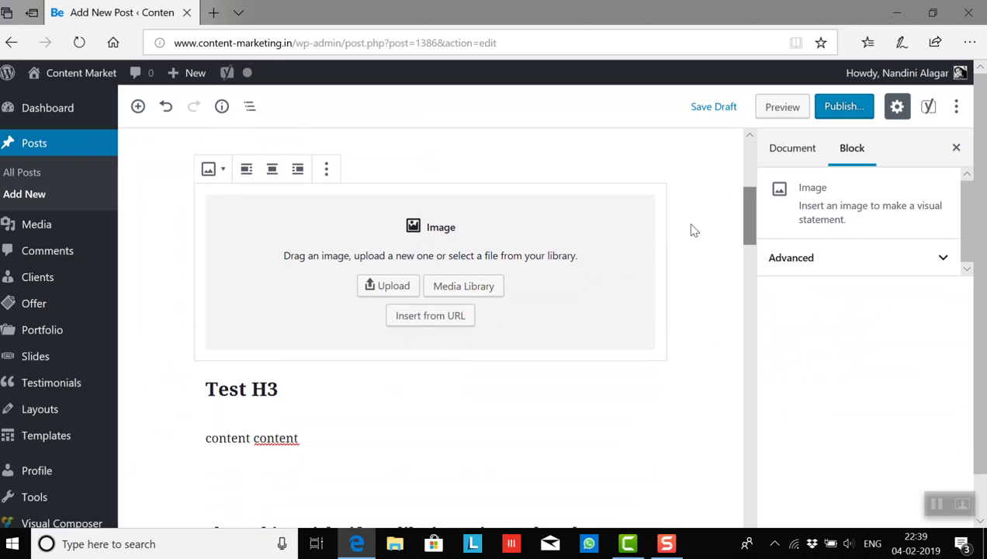
pyautogui.click(456, 287)
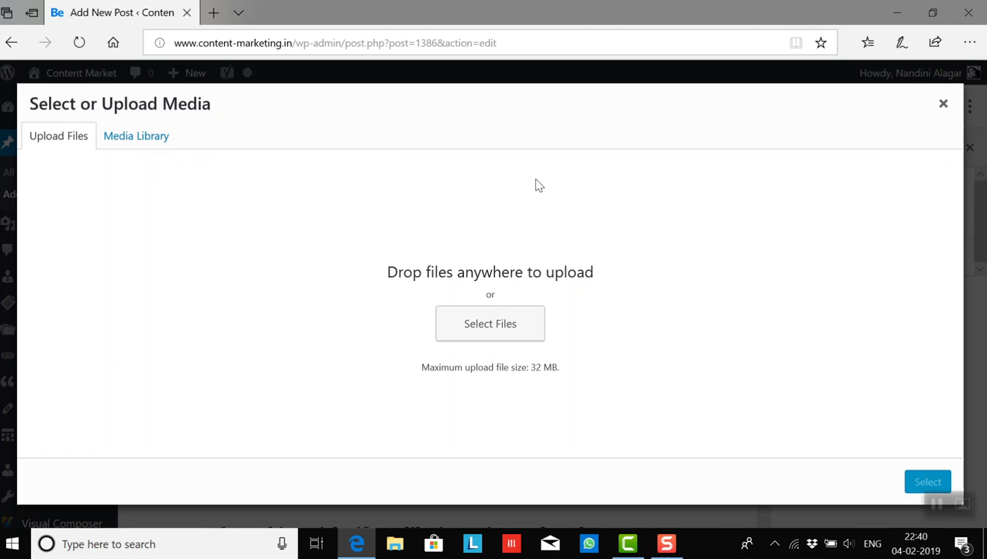
pyautogui.click(129, 145)
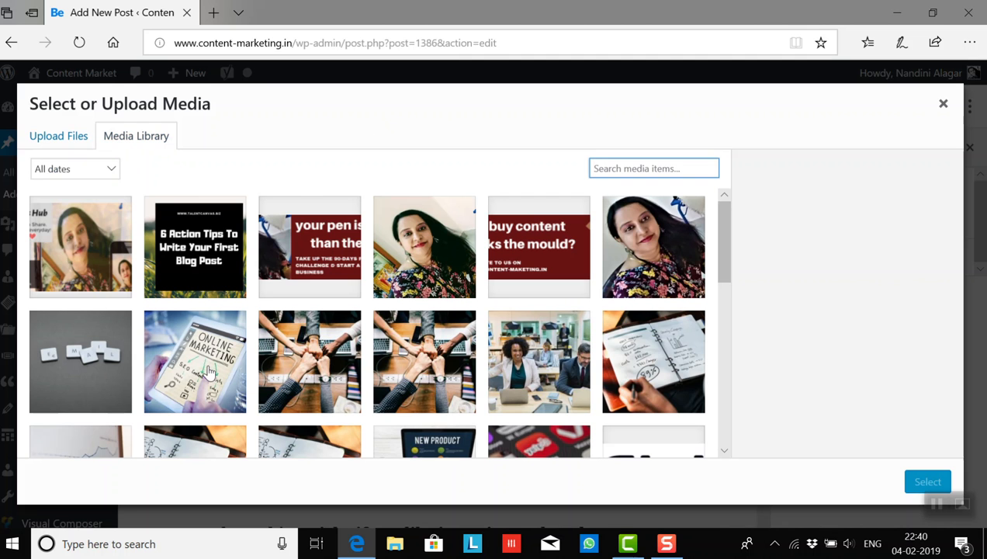
pyautogui.click(443, 362)
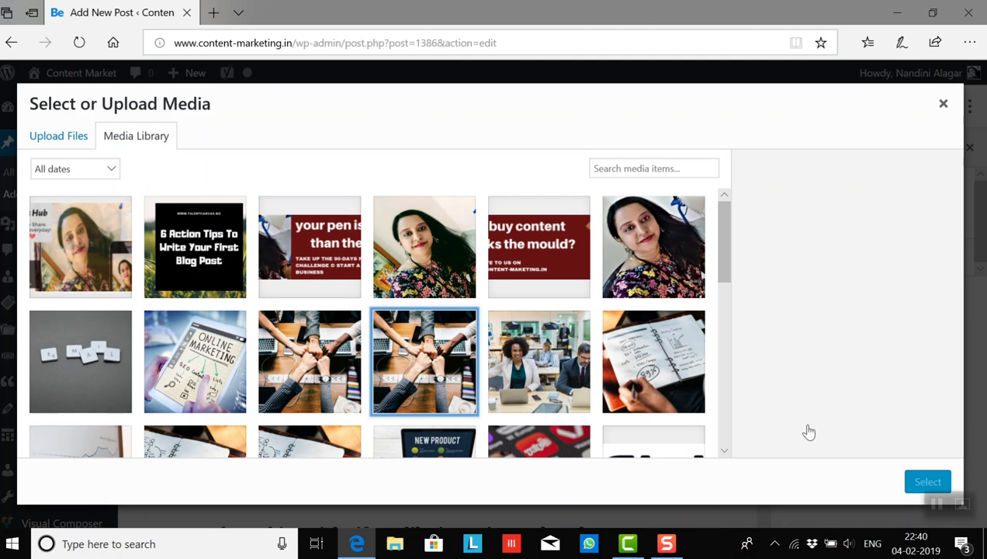
pyautogui.scroll(-1, 961, 246)
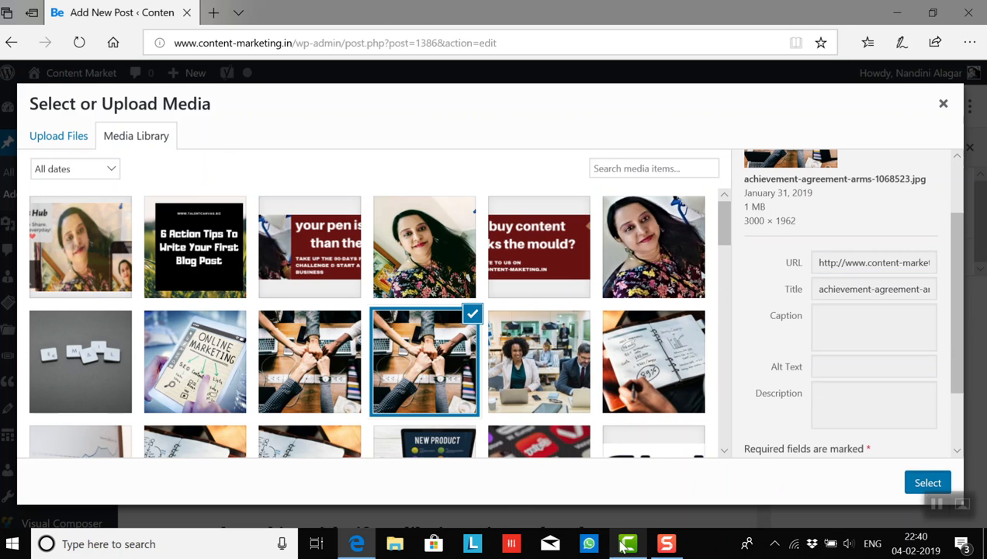
pyautogui.click(923, 483)
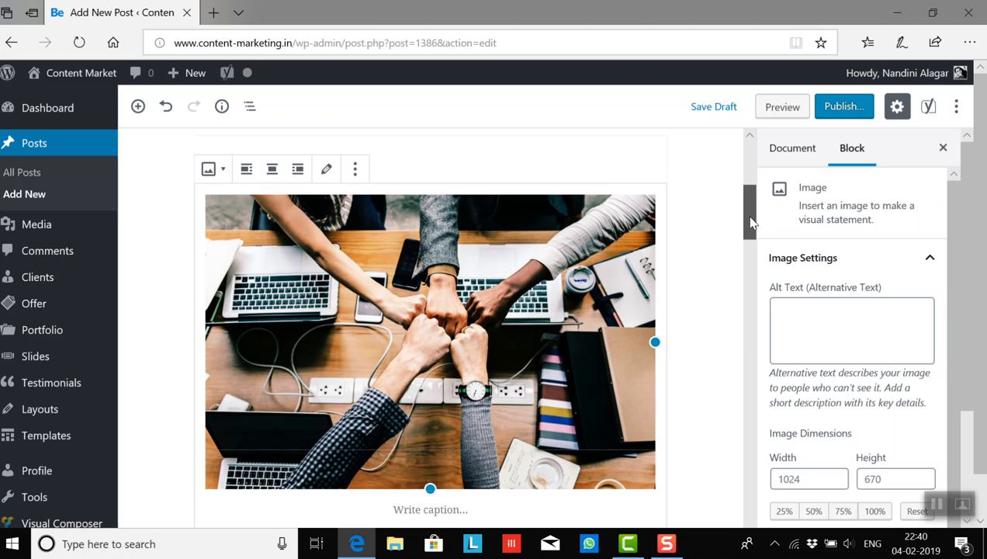
pyautogui.scroll(-2, 749, 223)
pyautogui.scroll(1, 750, 223)
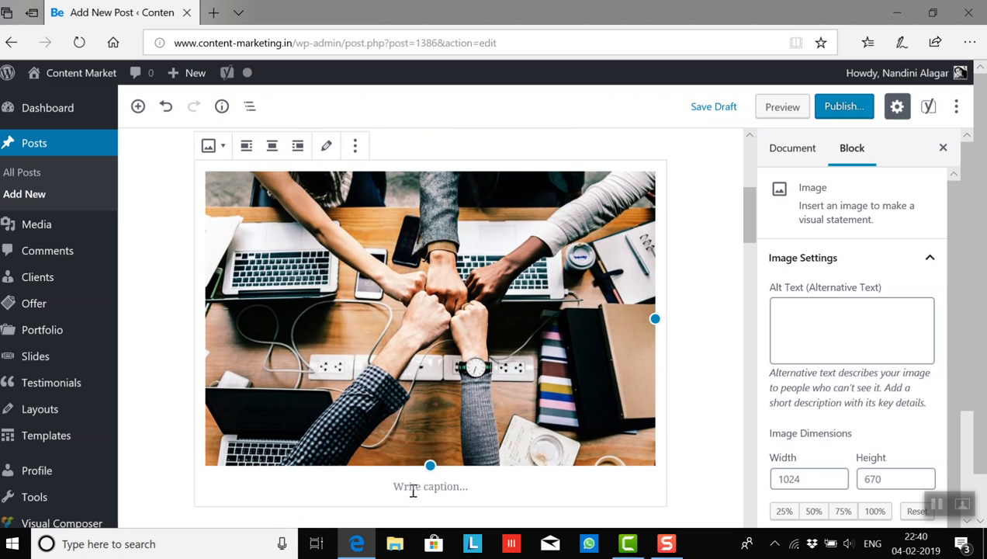
# - Caption the fists image "XYZ.com"
pyautogui.click(412, 487)
pyautogui.write('x')
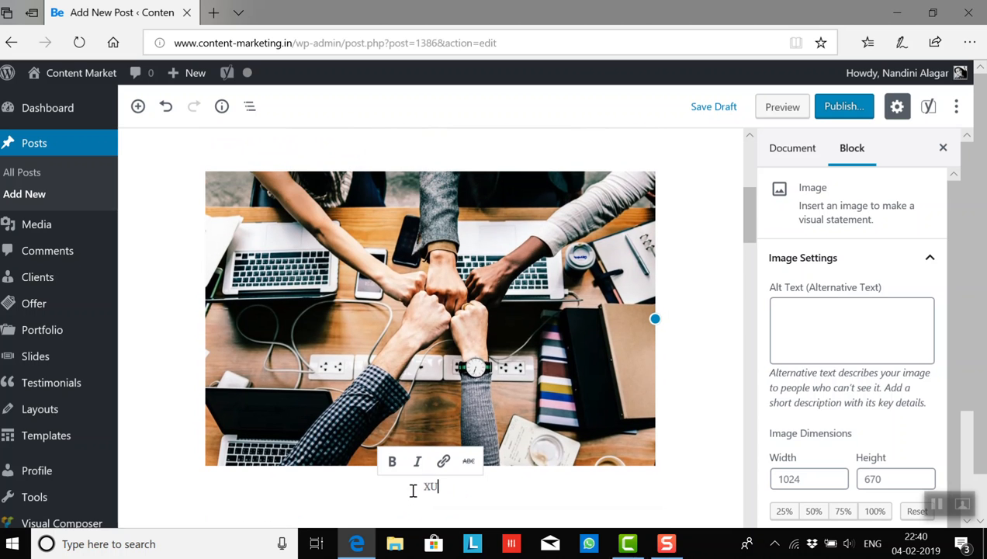
pyautogui.write('YZ.com')
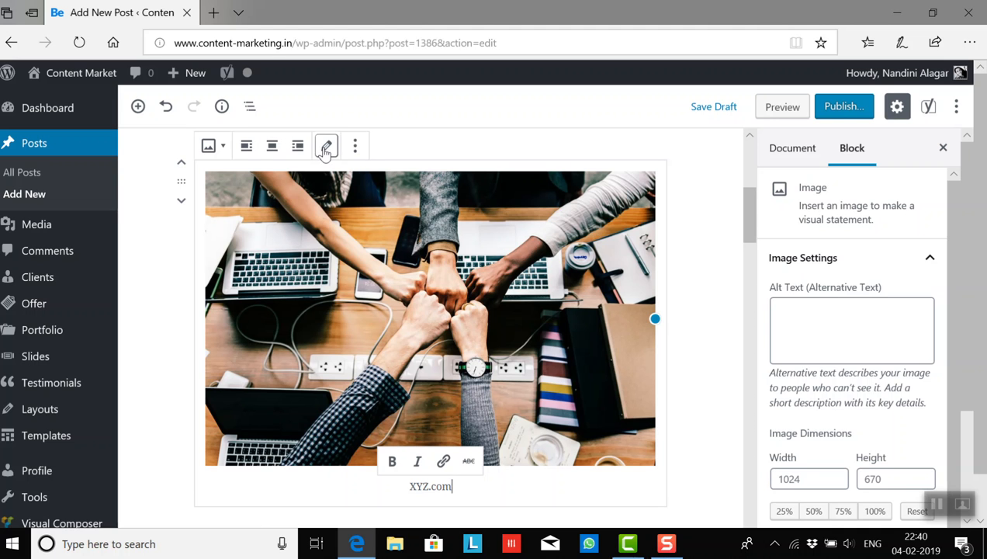
pyautogui.click(213, 147)
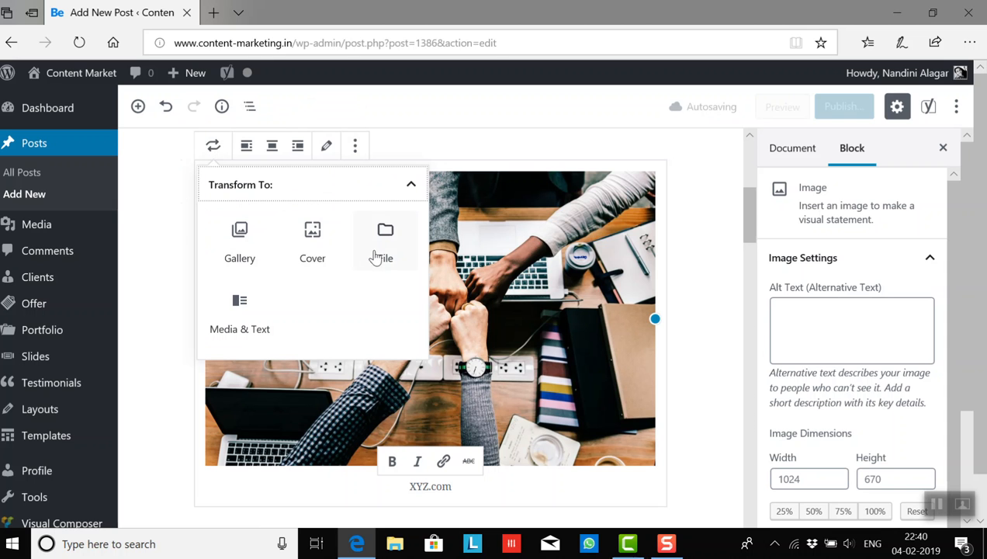
pyautogui.click(693, 314)
pyautogui.click(541, 307)
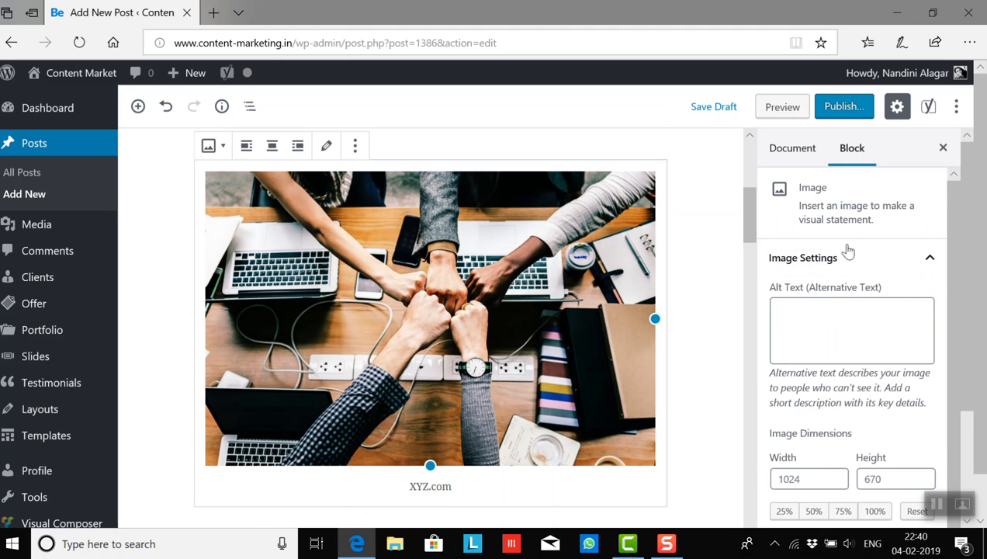
# - Set the image's alternative text to "test keyword 1 or Title of the article."
pyautogui.click(819, 314)
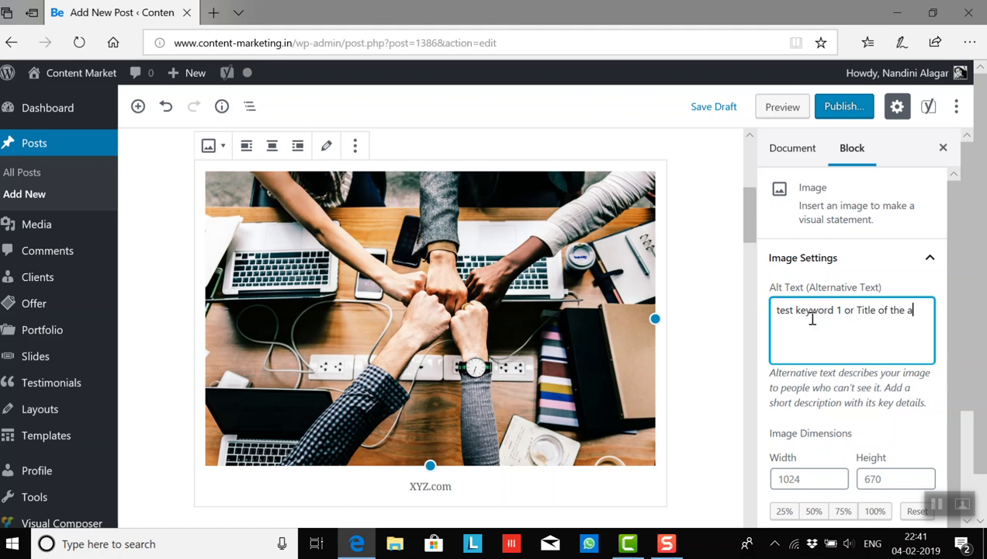
pyautogui.write('le')
pyautogui.press('BackSpace')
pyautogui.press('BackSpace')
pyautogui.write('le.')
# - Examine the Inline Elements, Common Blocks and Formatting block types available at the empty paragraph above the "Share this article" heading
pyautogui.moveTo(750, 220)
pyautogui.mouseDown()
pyautogui.moveTo(749, 176)
pyautogui.moveTo(751, 227)
pyautogui.mouseUp()
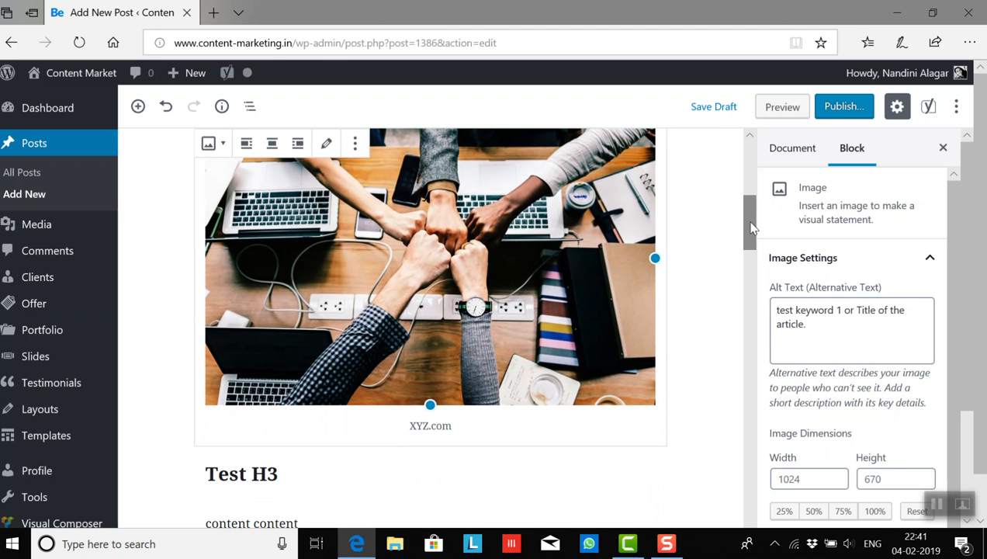
pyautogui.moveTo(750, 237); pyautogui.dragTo(757, 261)
pyautogui.click(302, 320)
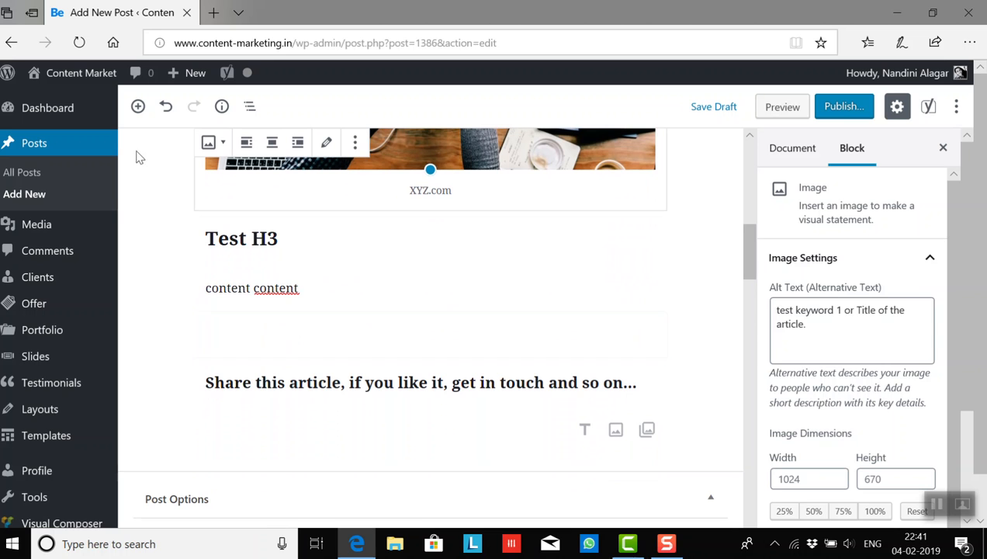
pyautogui.click(220, 326)
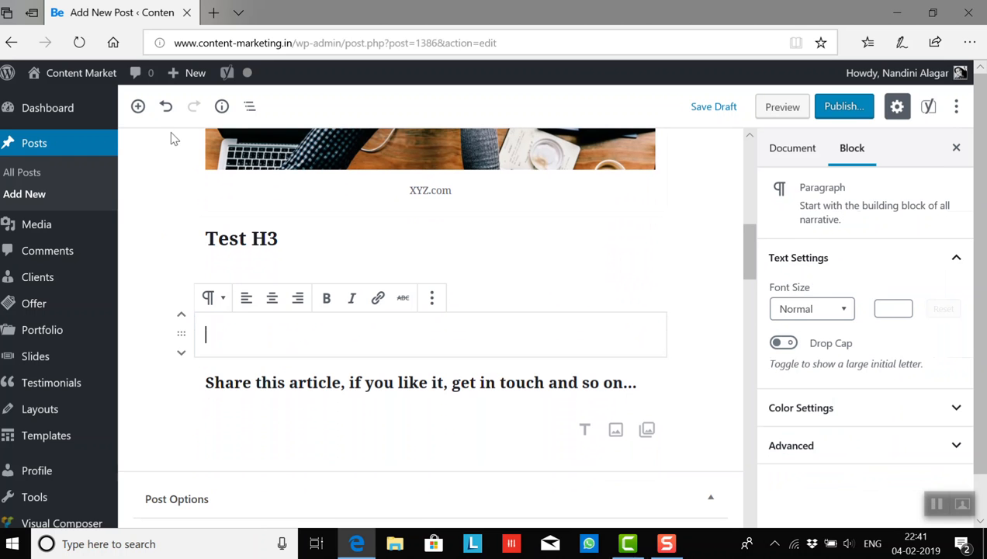
pyautogui.click(138, 107)
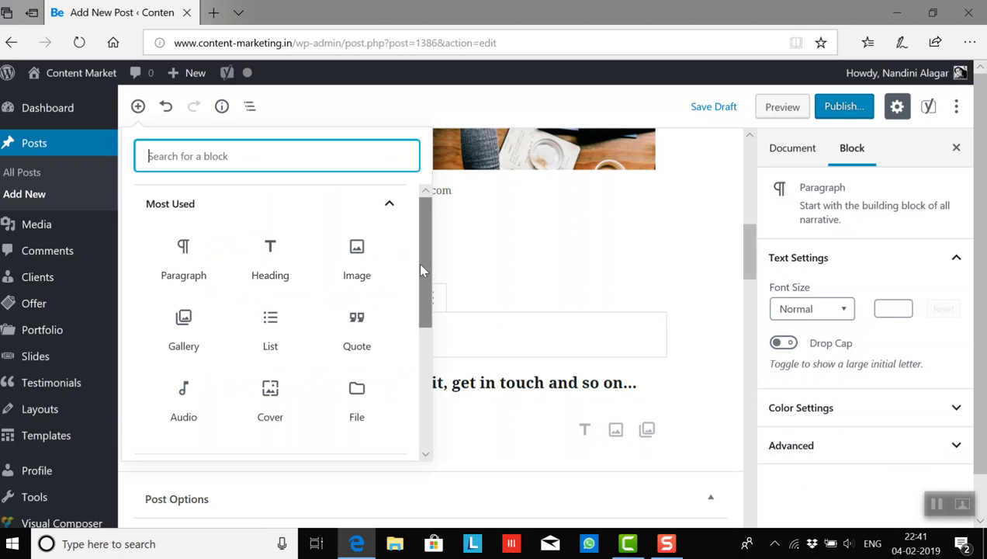
pyautogui.moveTo(426, 276); pyautogui.dragTo(429, 352)
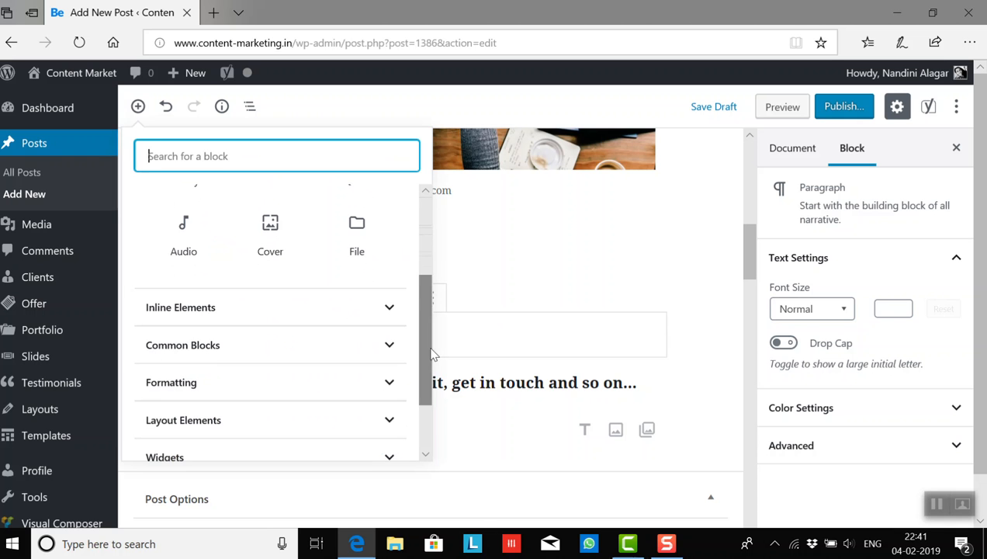
pyautogui.click(390, 318)
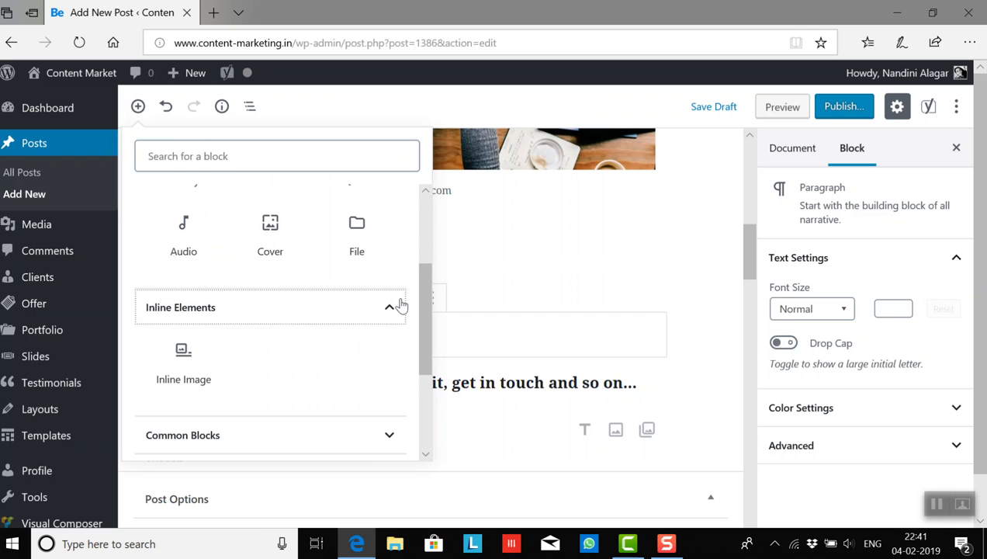
pyautogui.click(392, 317)
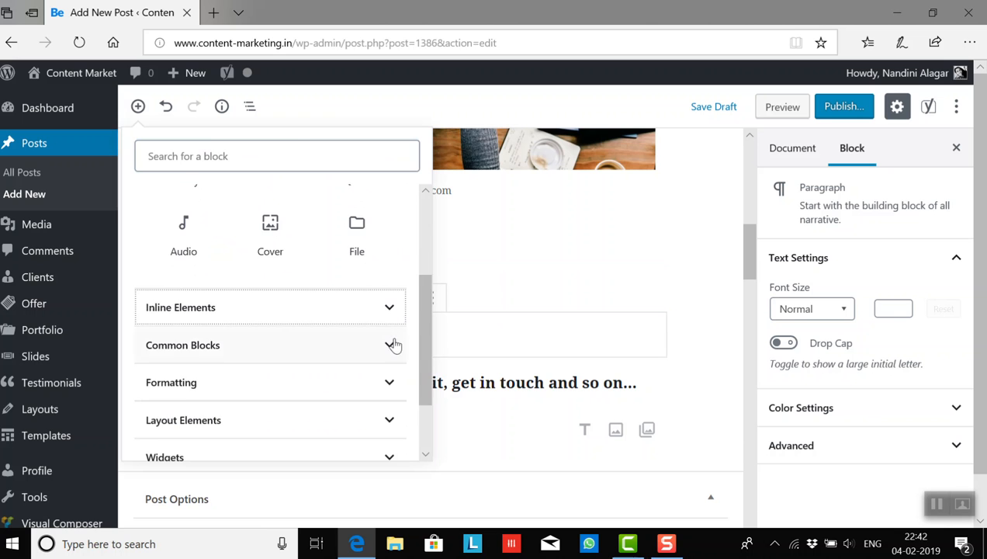
pyautogui.click(392, 344)
pyautogui.moveTo(426, 336); pyautogui.dragTo(429, 335)
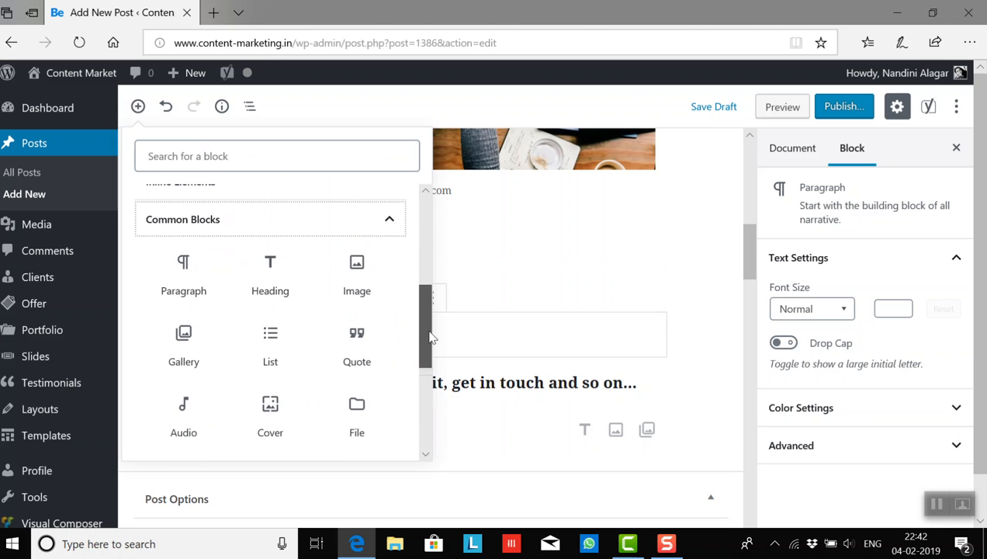
pyautogui.click(386, 220)
pyautogui.click(388, 287)
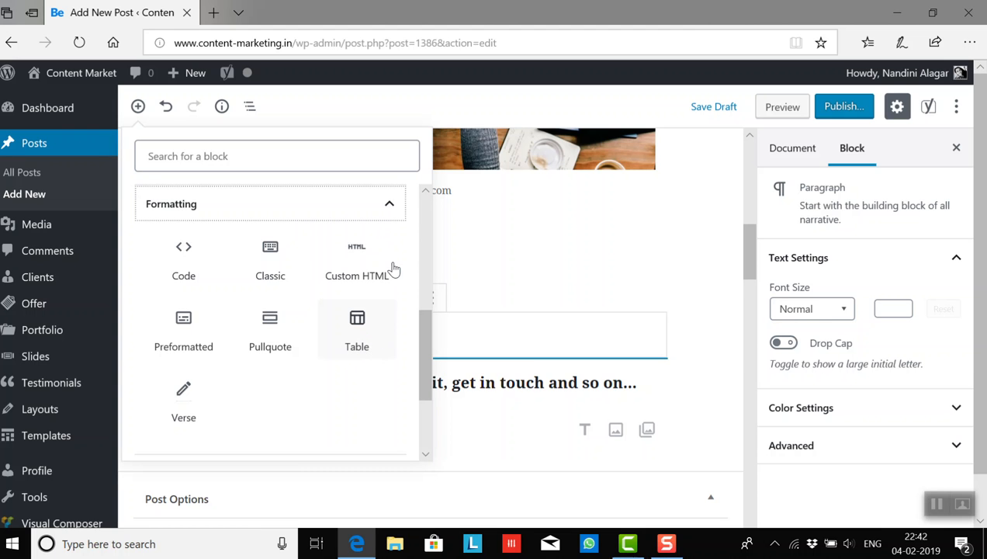
pyautogui.click(389, 214)
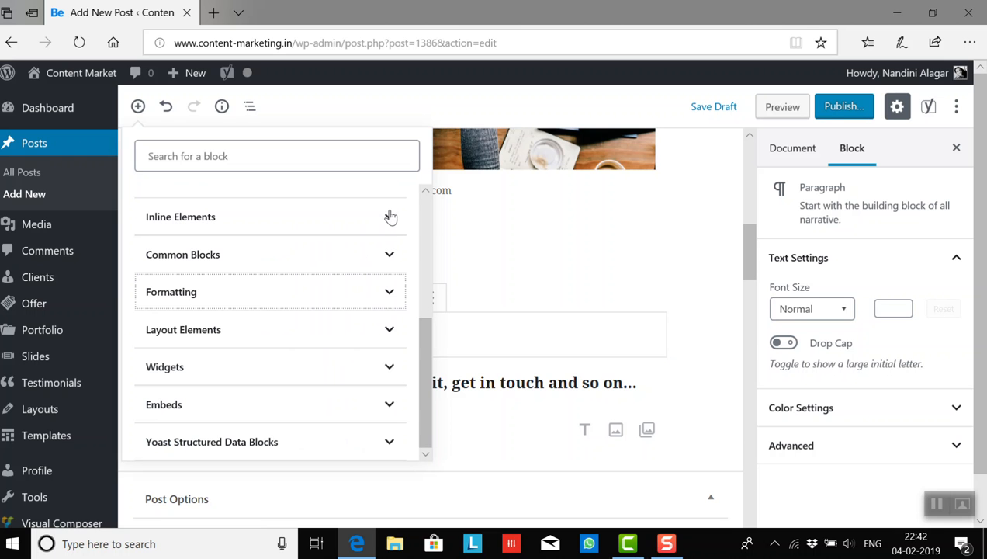
# - Insert a Separator block above the "Share this article" heading and give it the Dots style
pyautogui.click(391, 331)
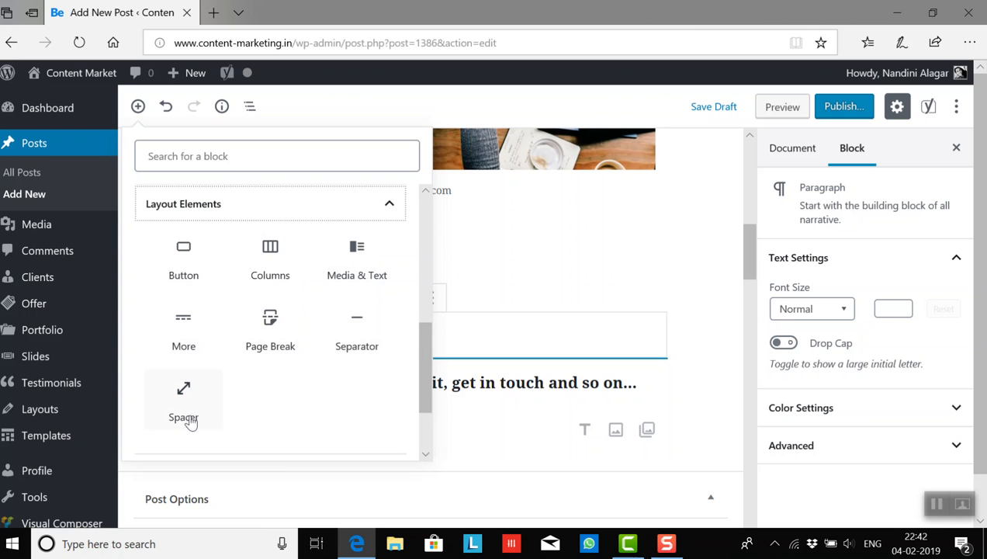
pyautogui.click(363, 347)
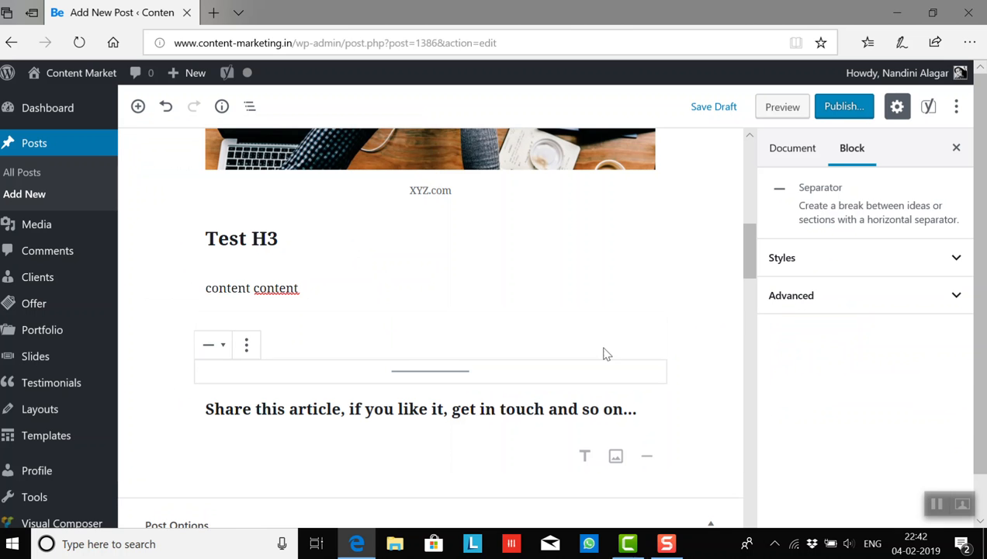
pyautogui.moveTo(748, 261)
pyautogui.mouseDown()
pyautogui.moveTo(750, 277)
pyautogui.moveTo(749, 266)
pyautogui.mouseUp()
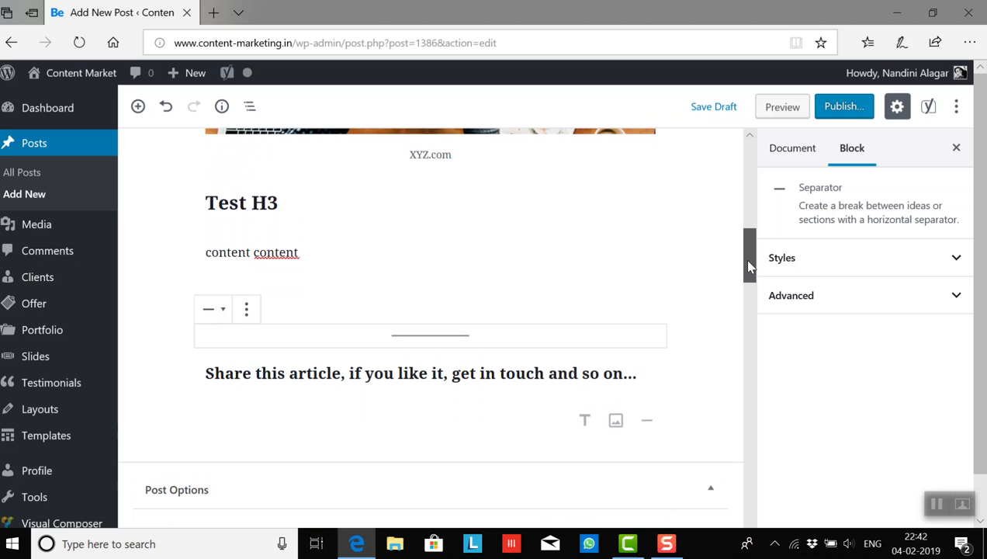
pyautogui.click(223, 315)
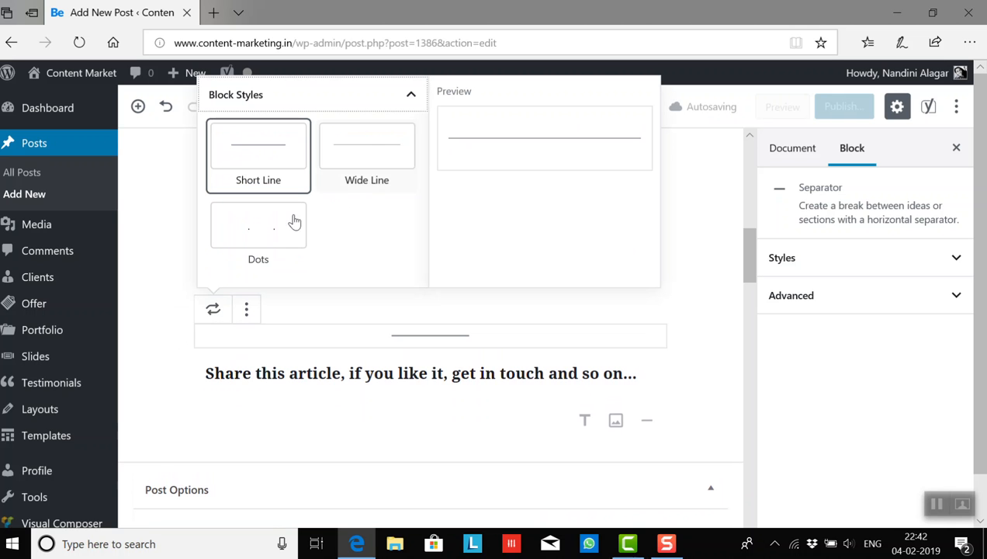
pyautogui.click(266, 232)
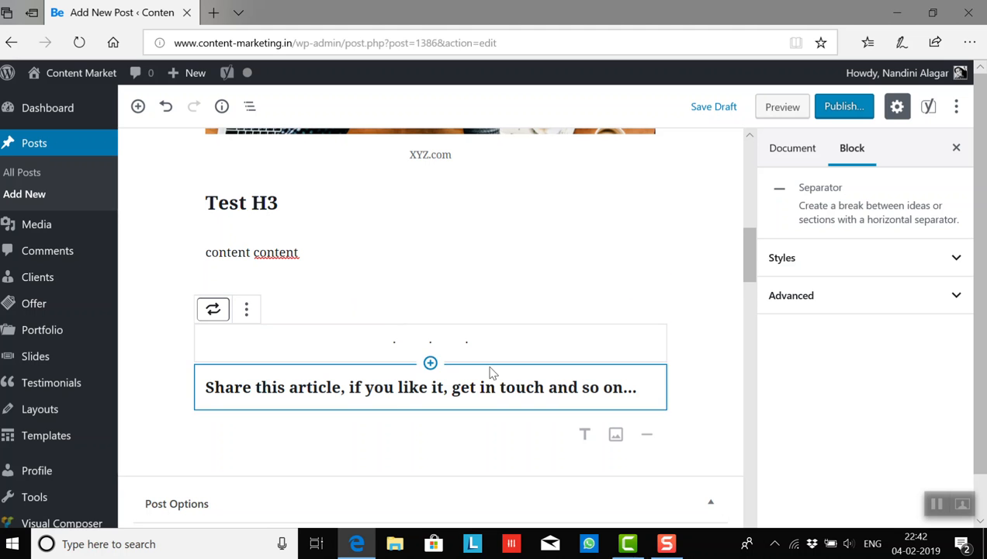
# - Insert a Spacer block between the empty paragraph and the dotted separator
pyautogui.click(382, 286)
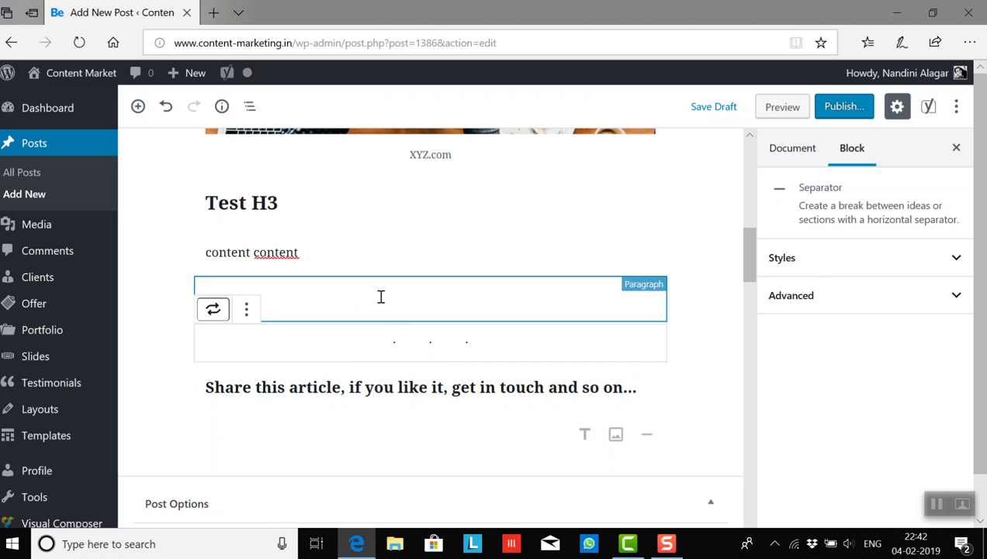
pyautogui.click(138, 106)
pyautogui.moveTo(421, 269); pyautogui.dragTo(432, 370)
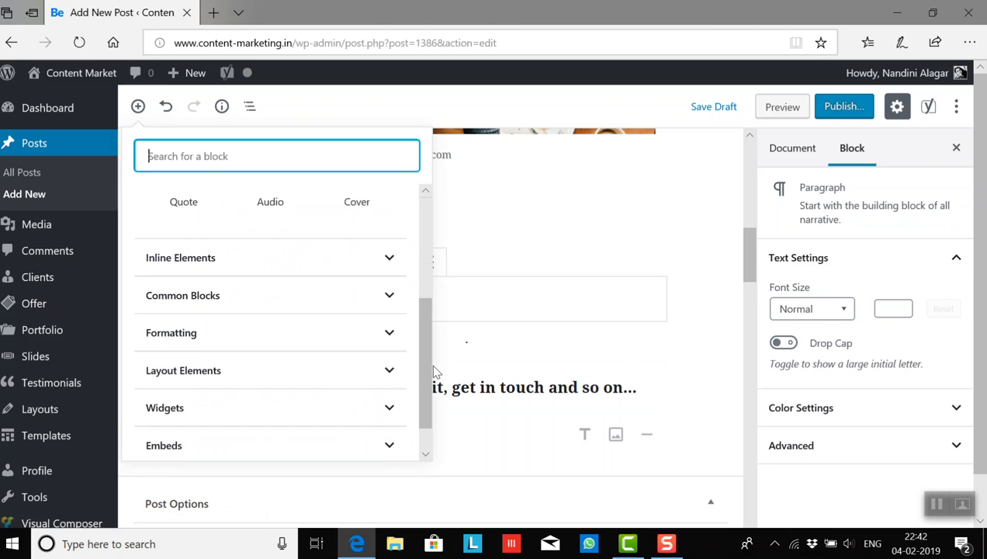
pyautogui.click(392, 374)
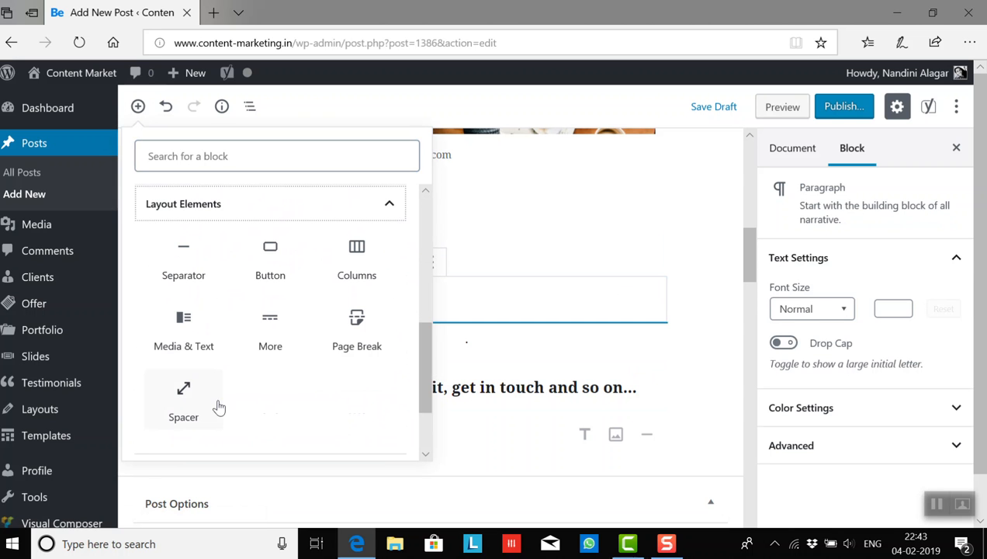
pyautogui.click(183, 411)
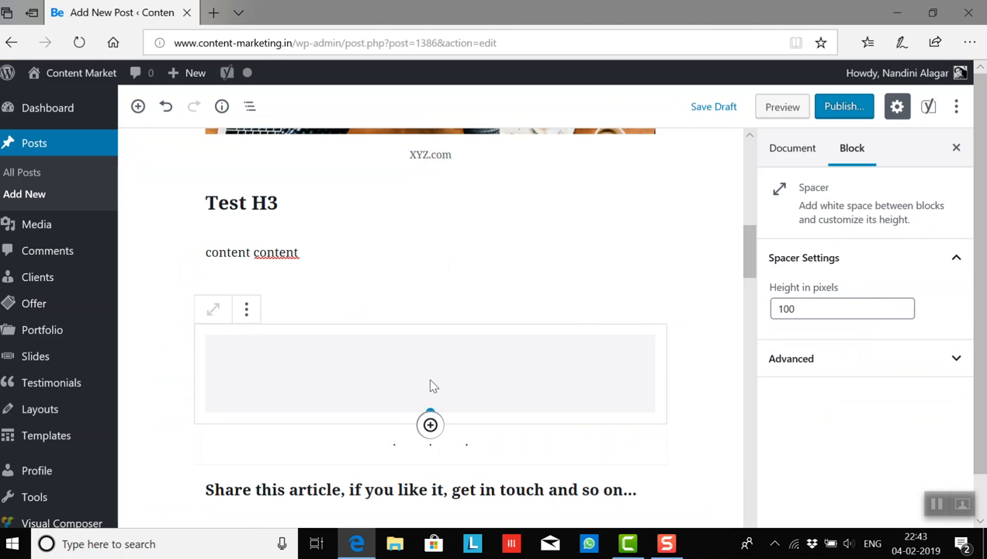
# - Set the spacer's height to 20 pixels
pyautogui.click(822, 307)
pyautogui.press('BackSpace')
pyautogui.press('BackSpace')
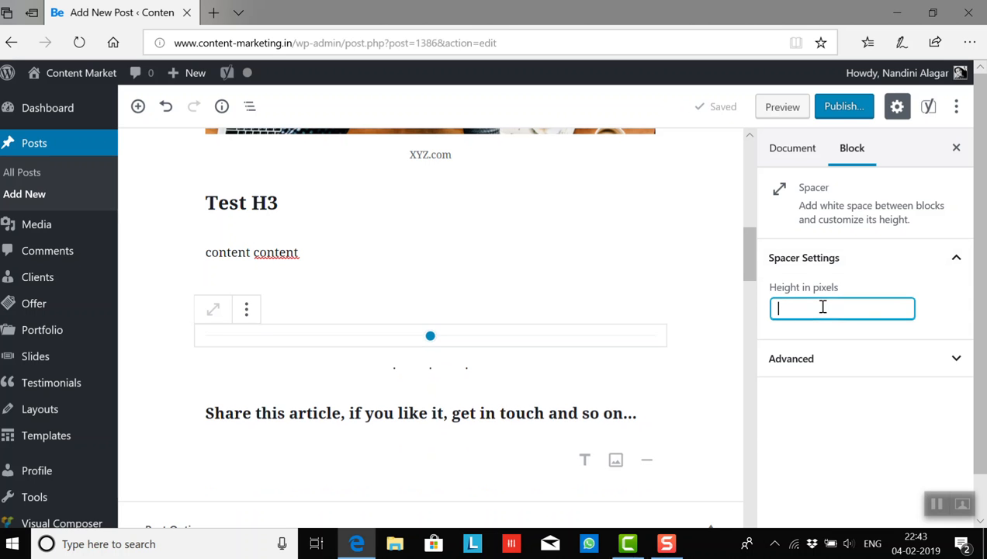
pyautogui.write('20')
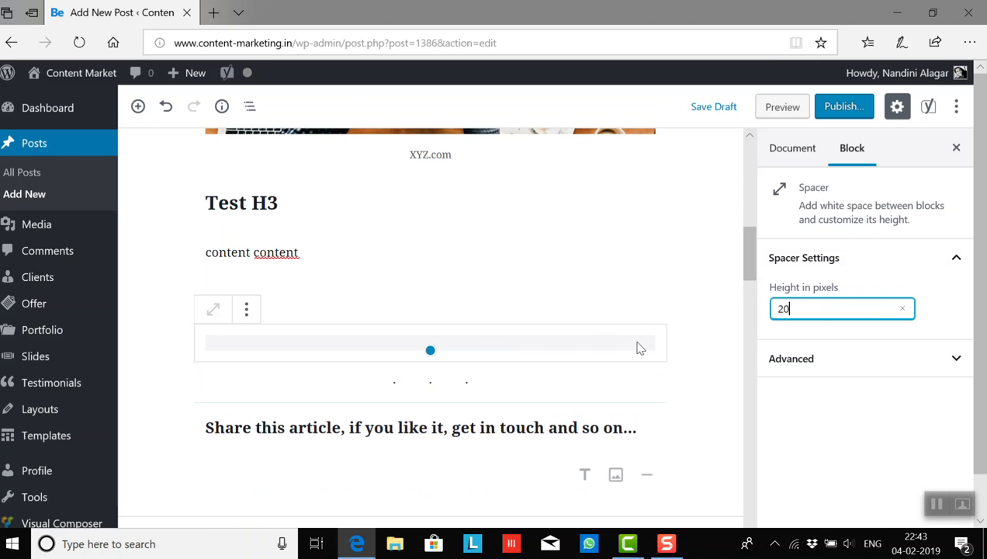
pyautogui.click(956, 361)
pyautogui.click(958, 363)
pyautogui.click(807, 147)
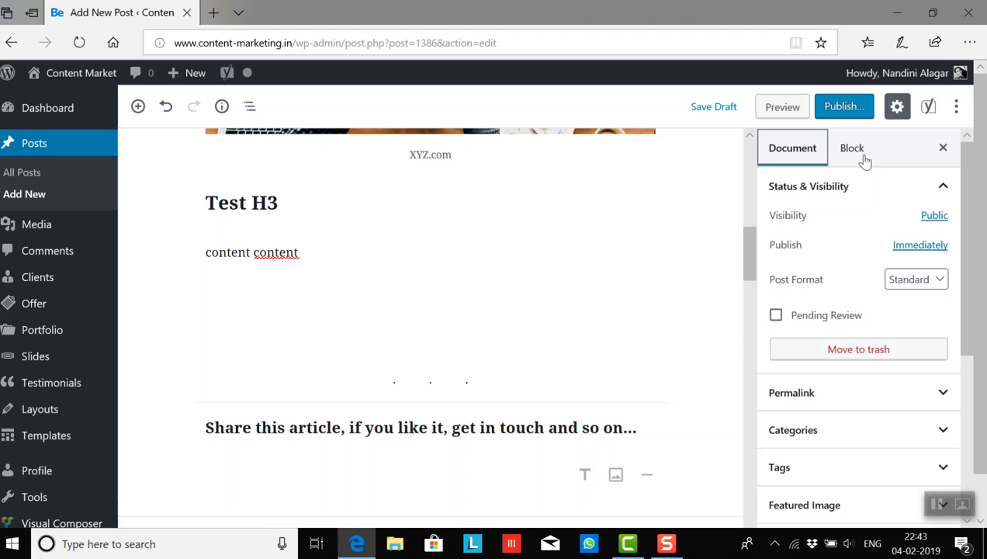
pyautogui.click(853, 153)
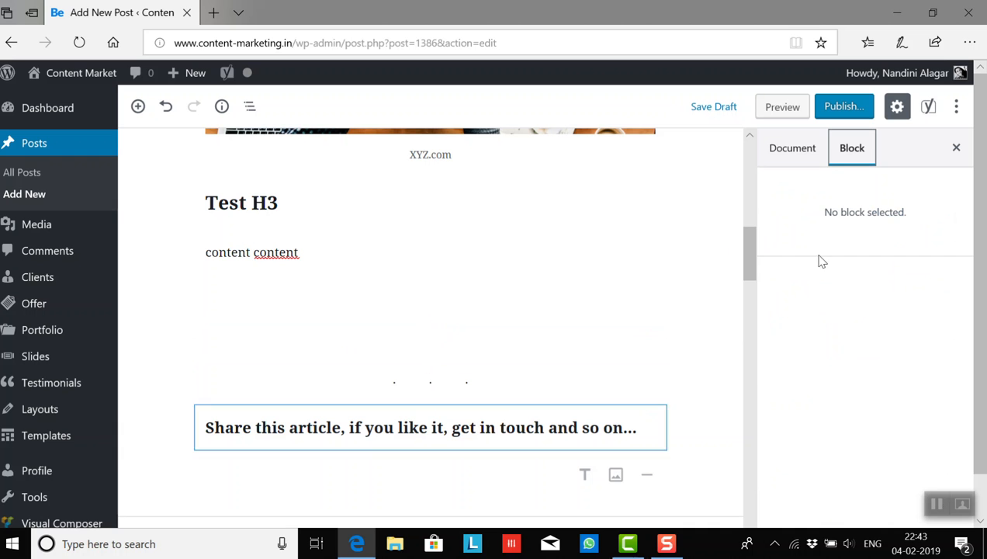
# - Start an empty paragraph below the "Share this article" heading and collapse the Post Options section
pyautogui.scroll(-3, 753, 271)
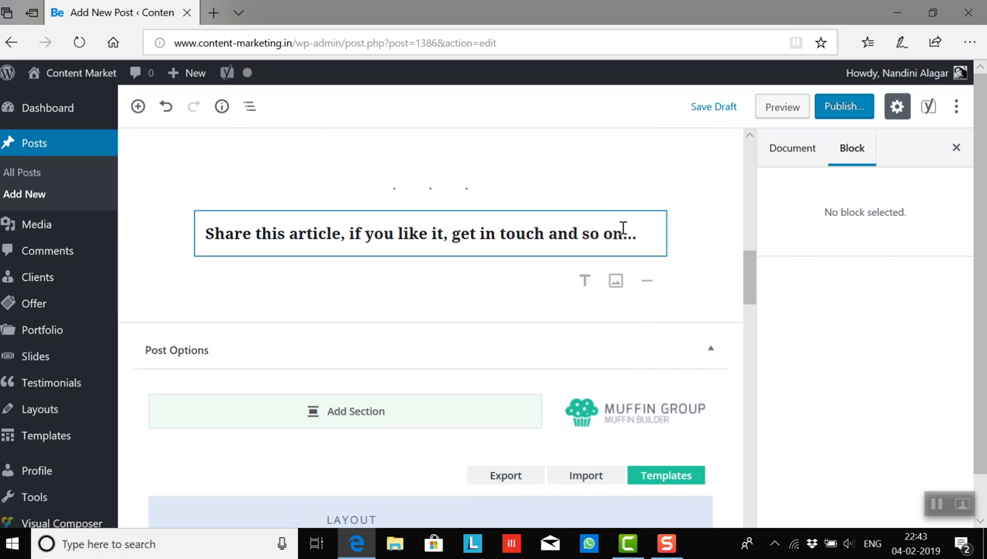
pyautogui.click(645, 238)
pyautogui.press('Return')
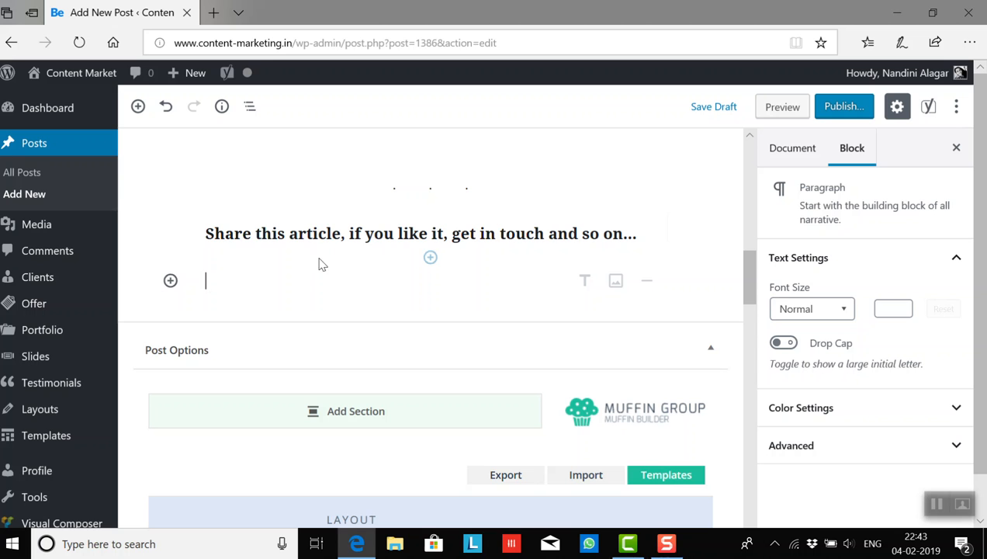
pyautogui.click(138, 107)
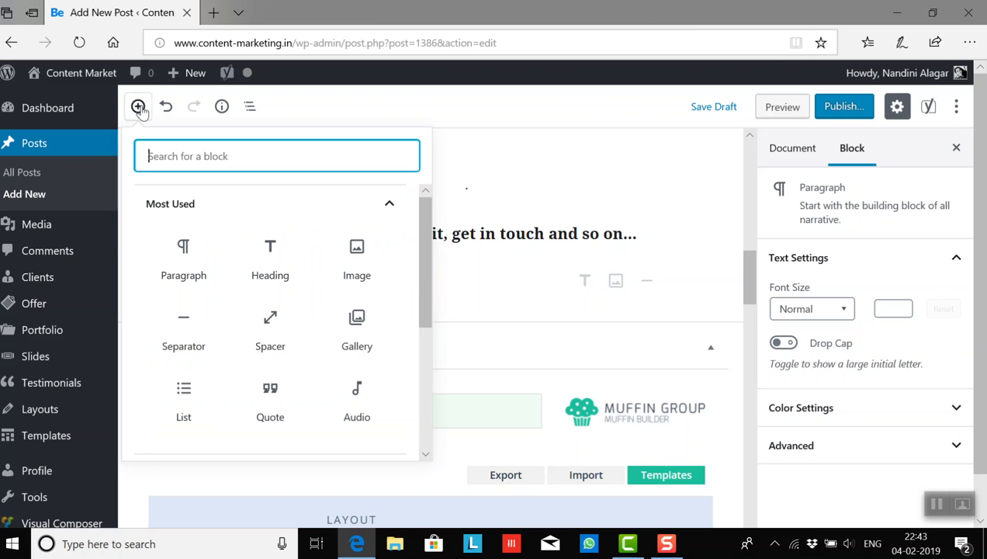
pyautogui.click(465, 342)
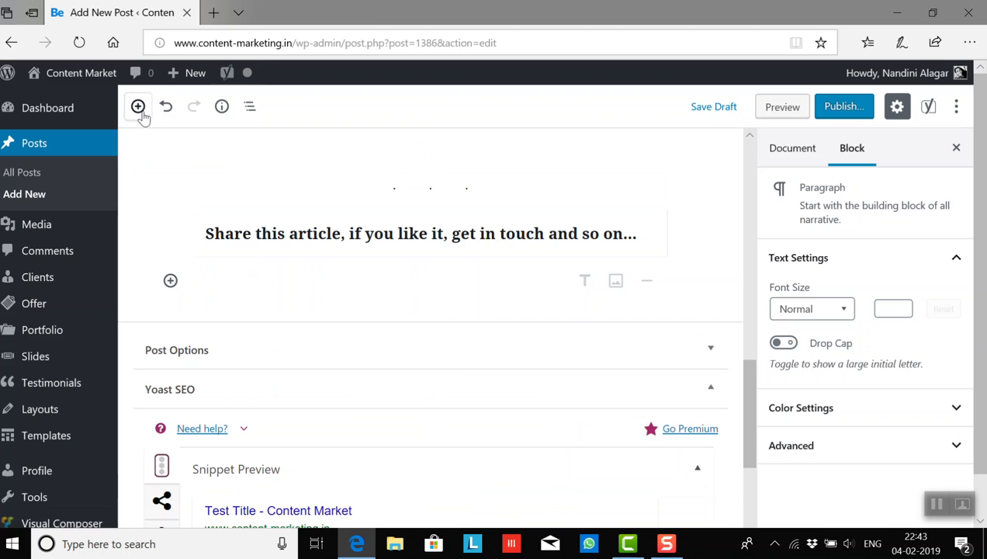
# - Examine the Embeds block types available for the empty paragraph at the end of the post
pyautogui.click(170, 280)
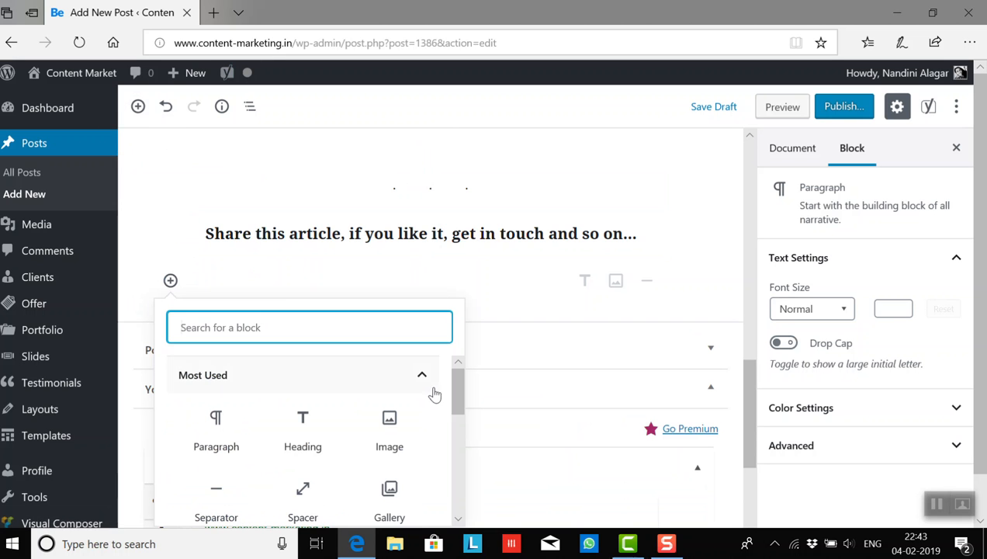
pyautogui.moveTo(456, 395); pyautogui.dragTo(458, 489)
pyautogui.click(425, 467)
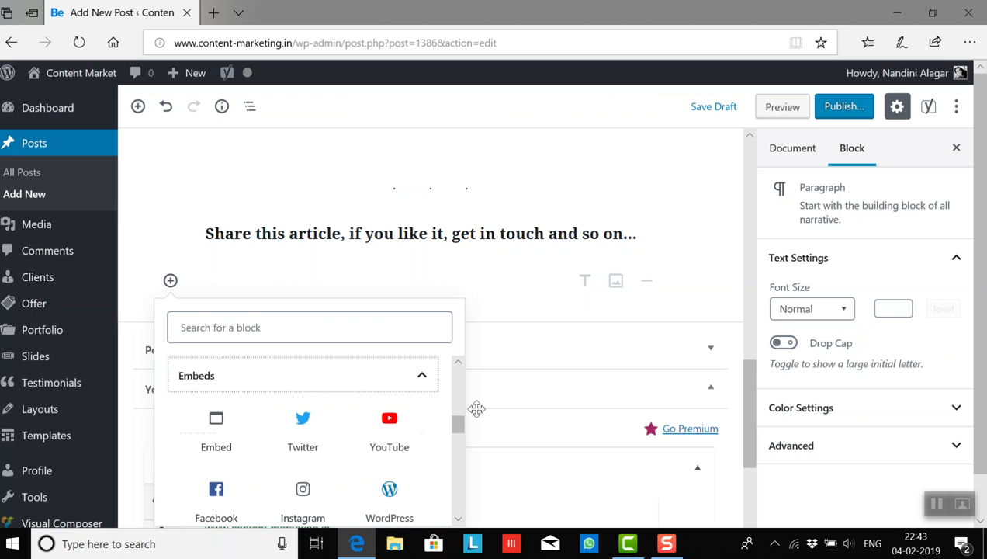
pyautogui.moveTo(458, 425); pyautogui.dragTo(457, 478)
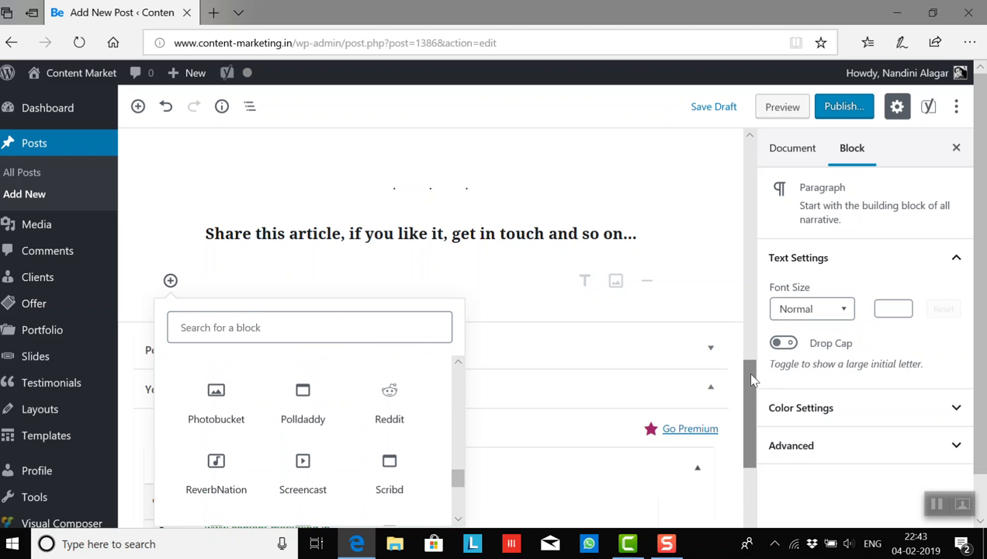
# - Examine the remaining Embeds and the Yoast Structured Data block types, and close the block list without inserting anything
pyautogui.moveTo(751, 382); pyautogui.dragTo(752, 425)
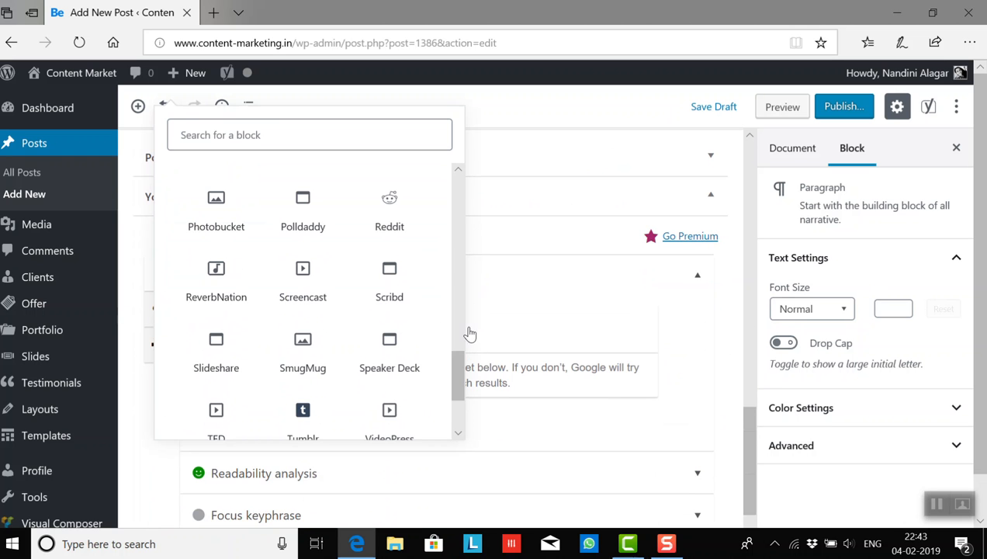
pyautogui.moveTo(459, 372); pyautogui.dragTo(457, 409)
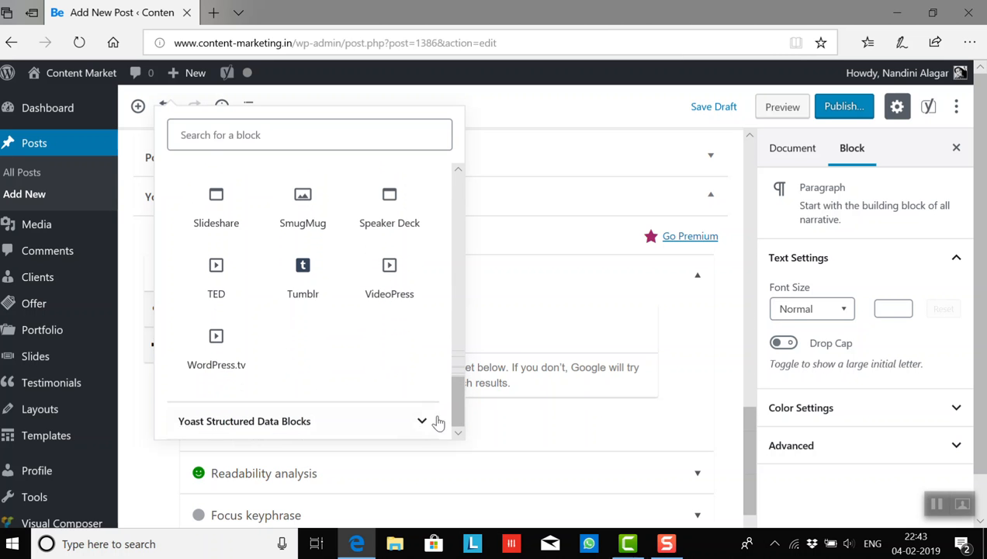
pyautogui.click(423, 421)
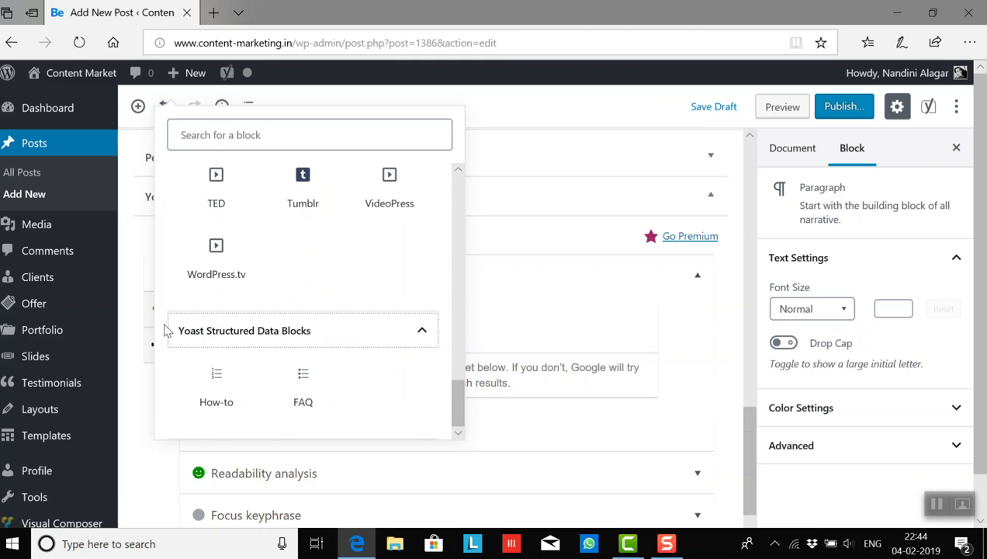
pyautogui.click(421, 333)
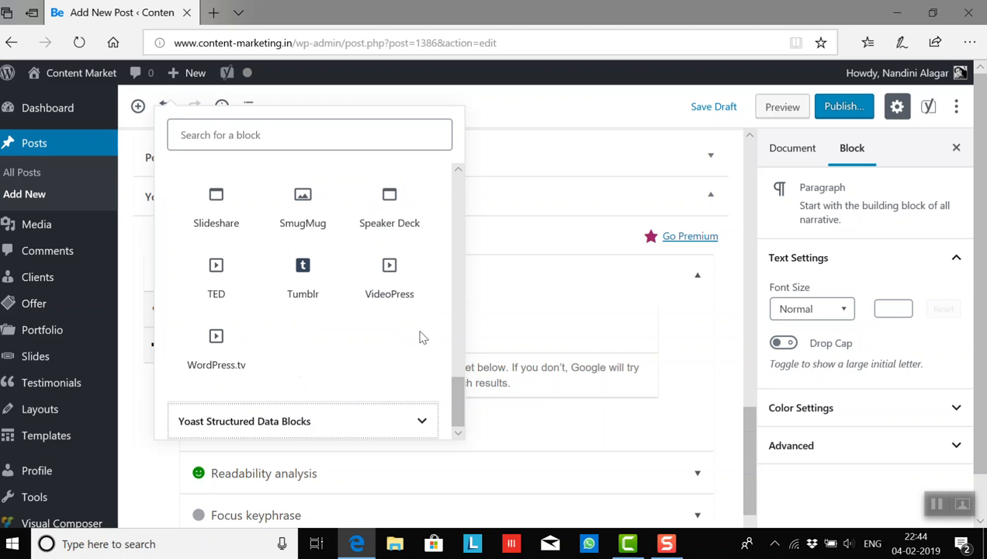
pyautogui.moveTo(458, 407); pyautogui.dragTo(458, 274)
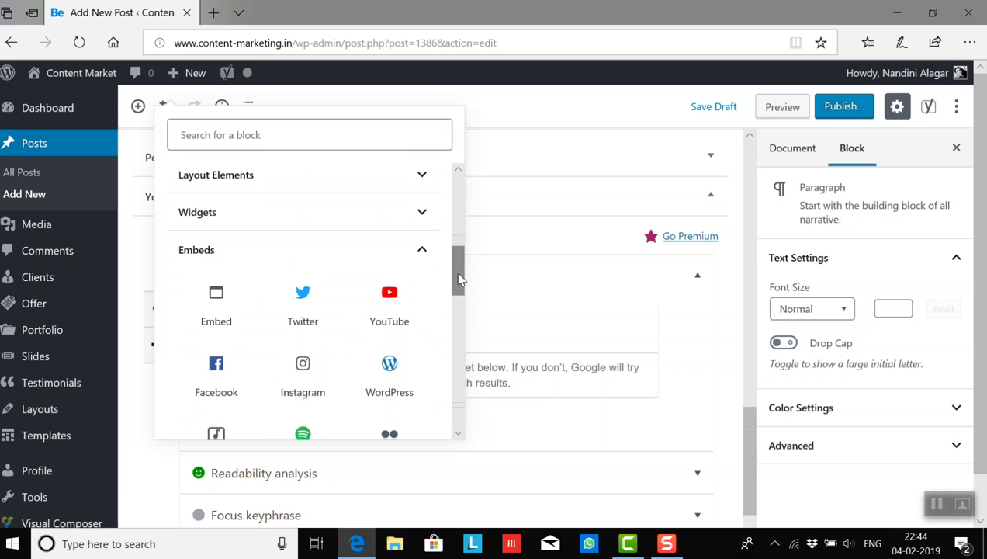
pyautogui.click(421, 253)
pyautogui.moveTo(467, 302); pyautogui.dragTo(458, 187)
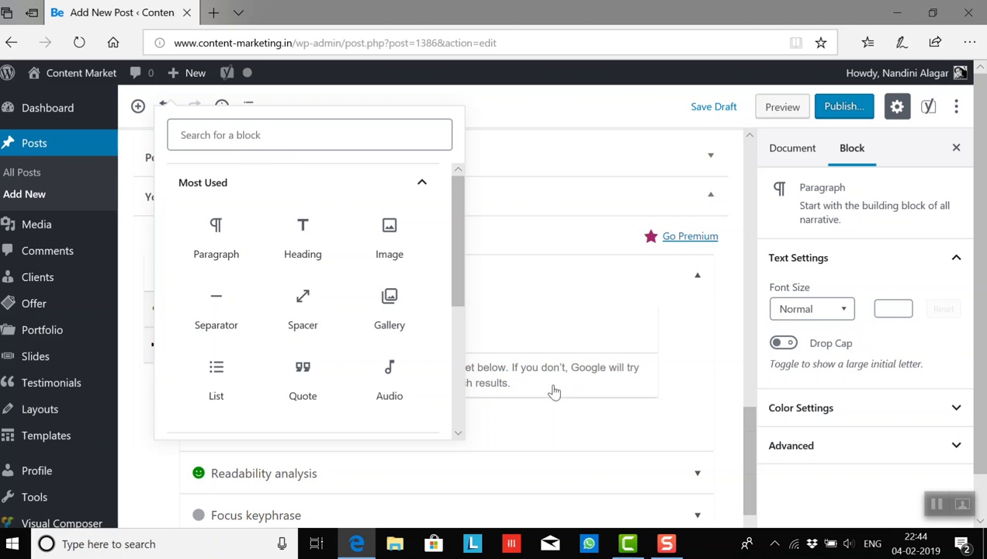
pyautogui.click(543, 415)
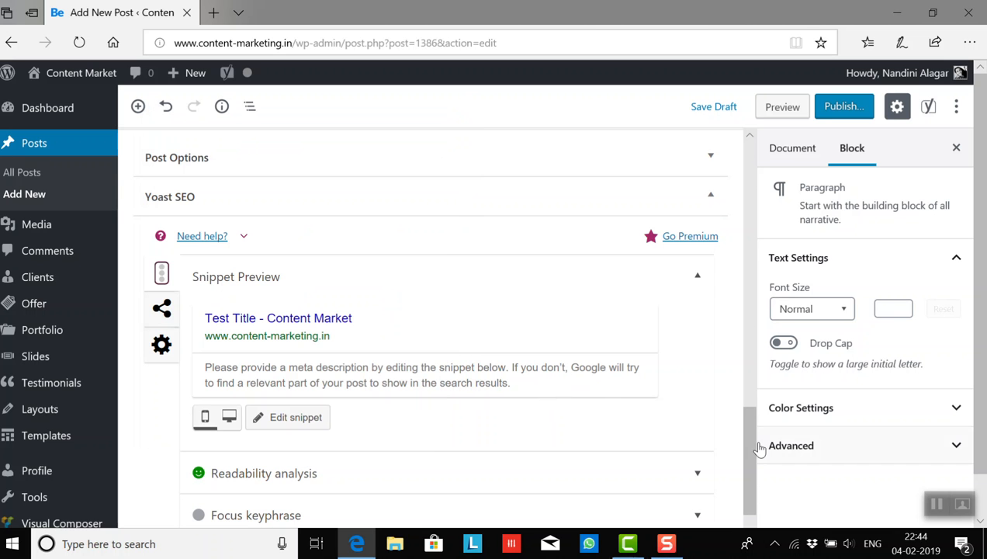
# - Return to the post title and examine the document-level settings available for the whole post
pyautogui.moveTo(749, 454); pyautogui.dragTo(749, 176)
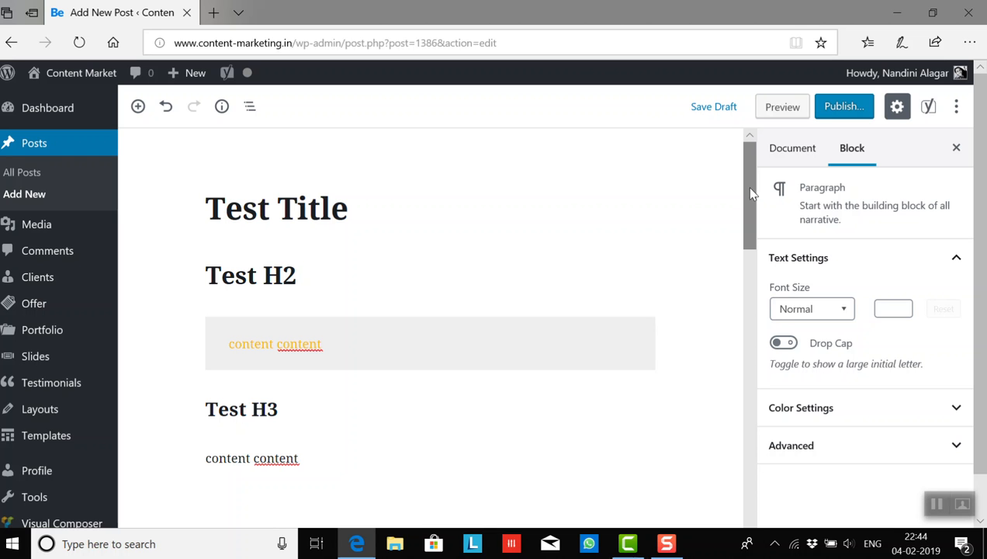
pyautogui.moveTo(757, 225); pyautogui.dragTo(746, 183)
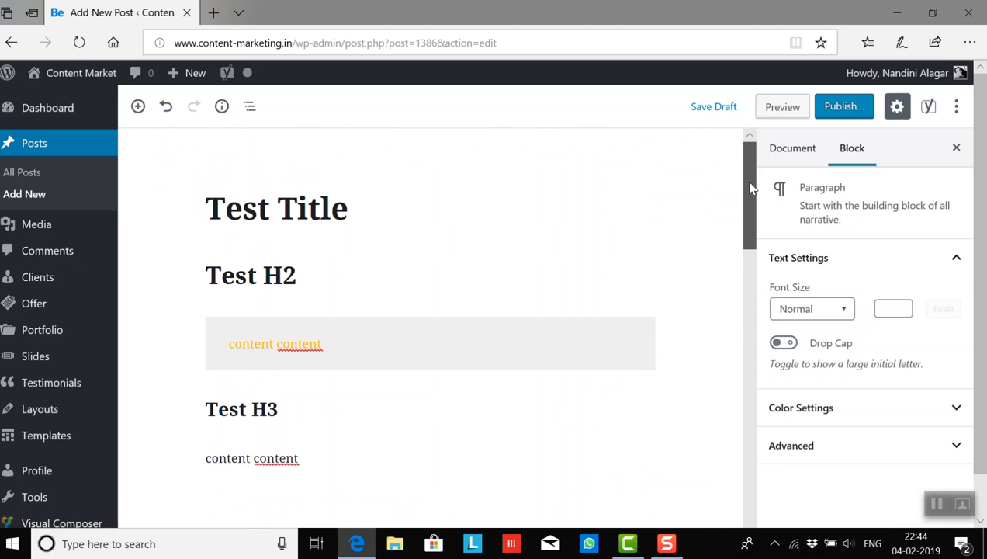
pyautogui.click(362, 210)
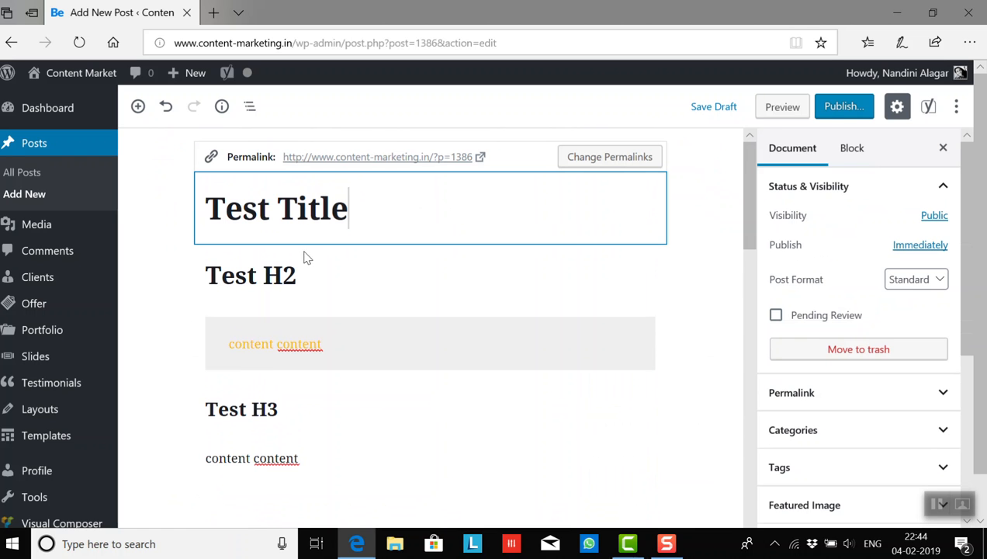
pyautogui.click(308, 282)
pyautogui.click(803, 150)
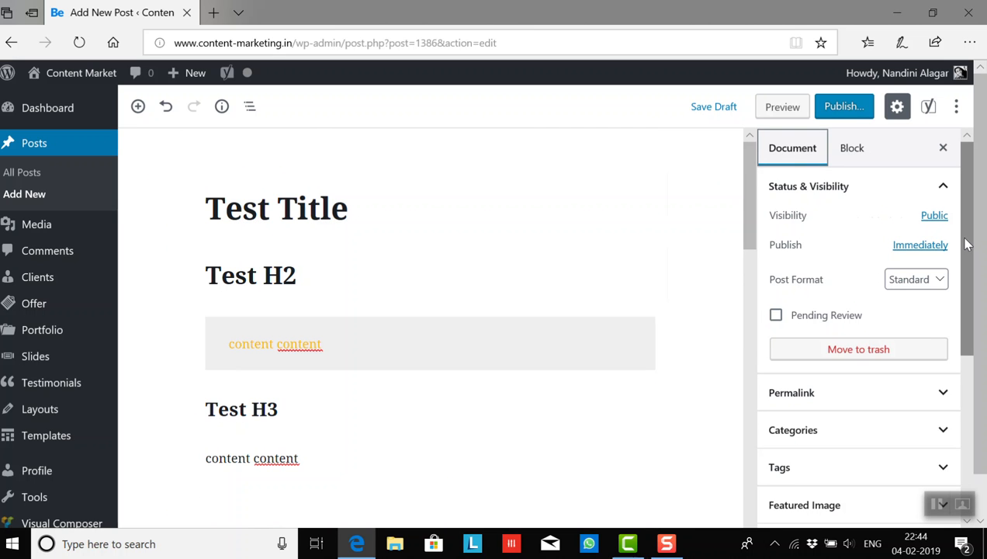
pyautogui.moveTo(968, 243); pyautogui.dragTo(970, 312)
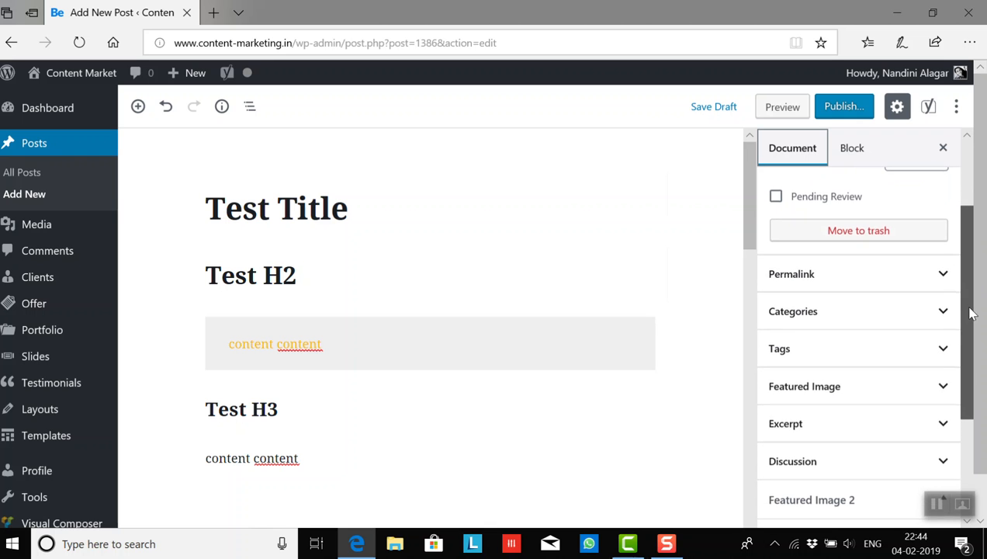
pyautogui.moveTo(970, 313); pyautogui.dragTo(971, 194)
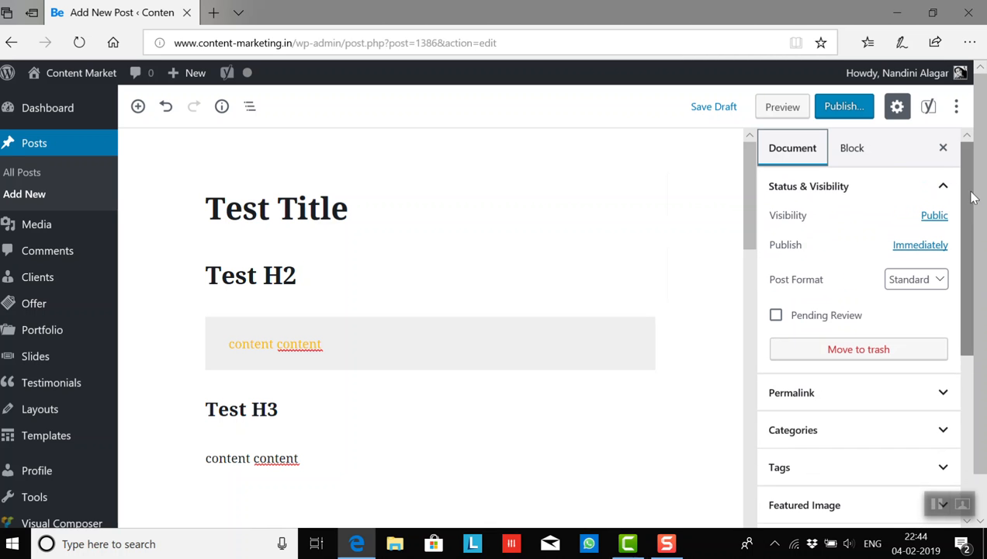
# - Compare the block settings of the Test H2 heading with the document settings shown for the post title
pyautogui.click(320, 277)
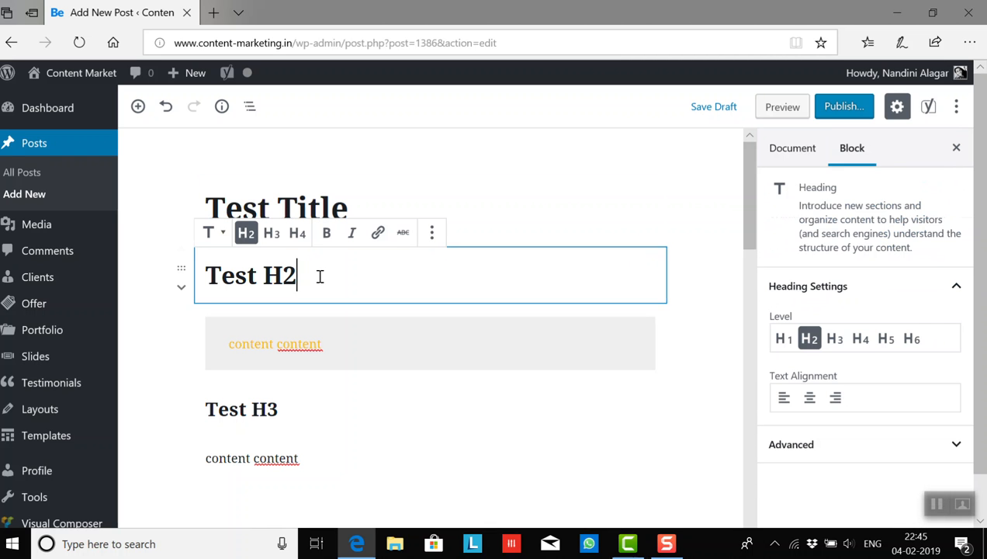
pyautogui.click(402, 203)
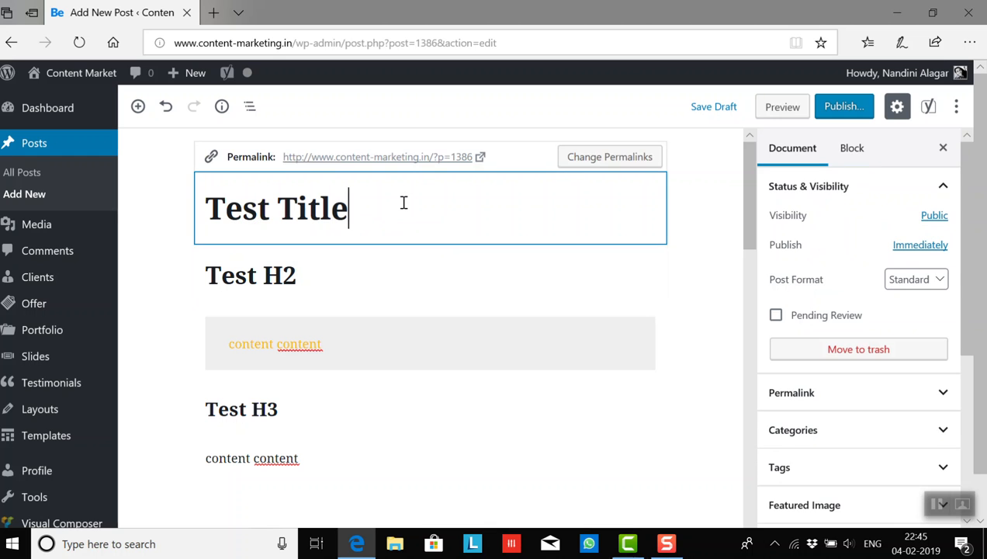
pyautogui.click(850, 153)
pyautogui.click(785, 157)
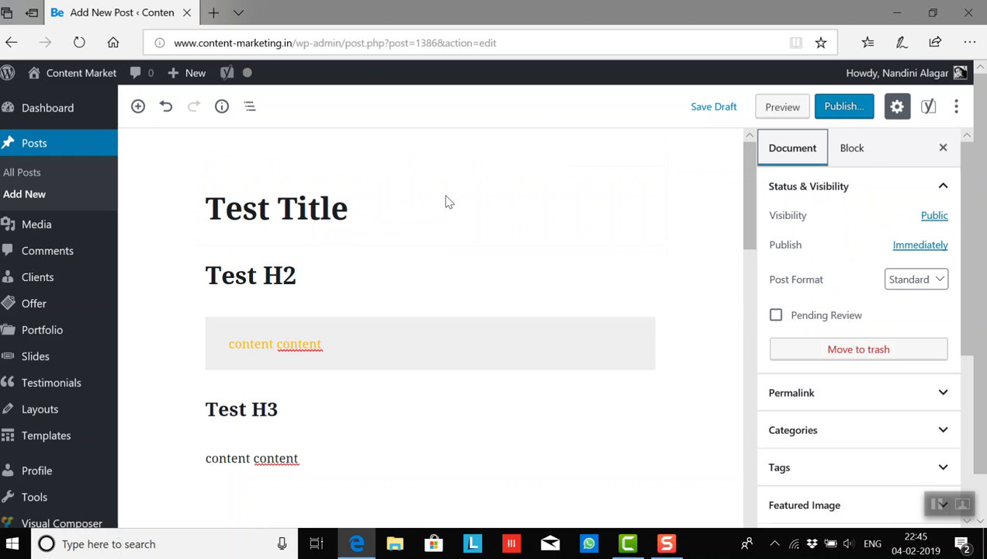
pyautogui.click(404, 208)
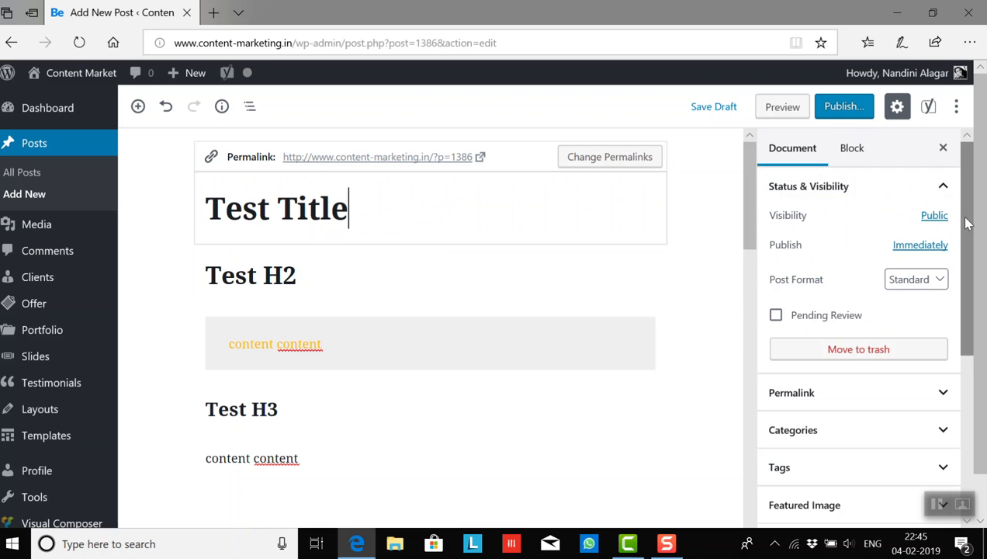
pyautogui.moveTo(967, 220); pyautogui.dragTo(967, 191)
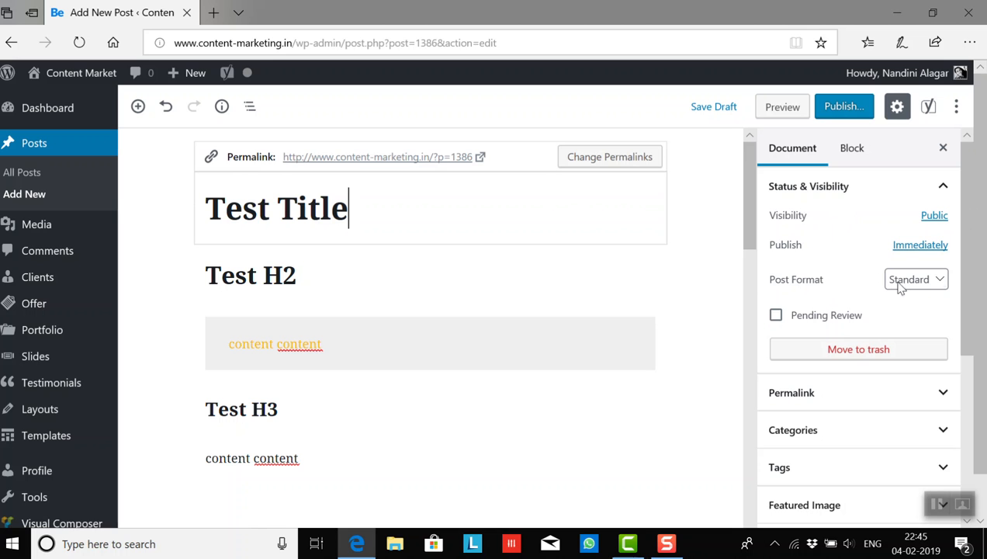
# - Review the post format choices, keeping Standard, and check the Permalink section of the document settings
pyautogui.click(941, 280)
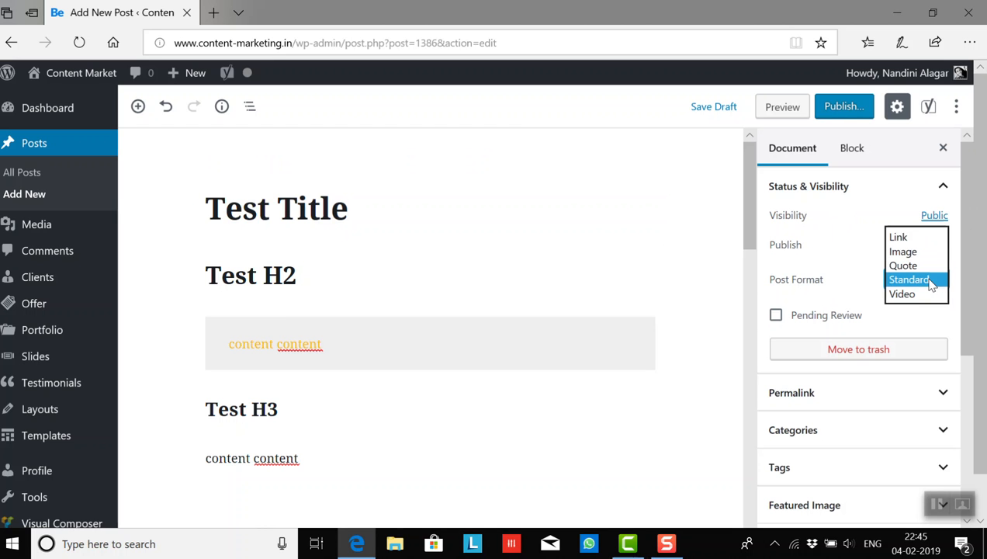
pyautogui.click(934, 282)
pyautogui.moveTo(968, 286); pyautogui.dragTo(969, 346)
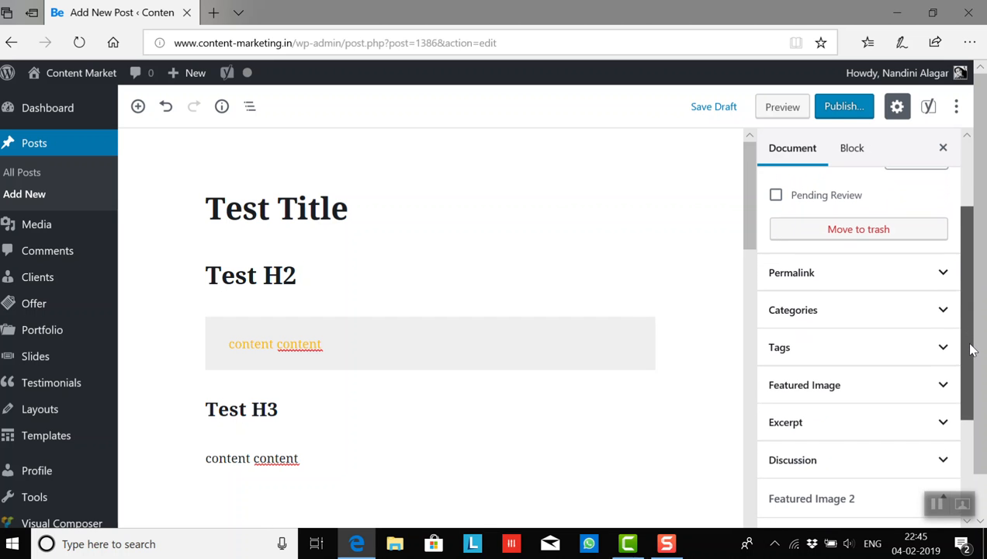
pyautogui.click(940, 280)
pyautogui.click(939, 280)
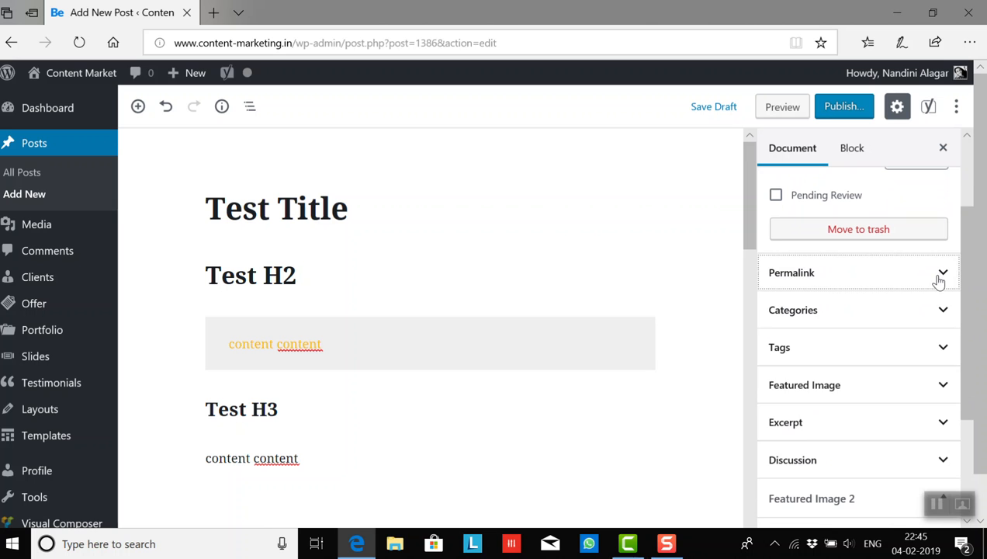
# - Examine the list of post categories and the field for adding new tags, leaving both sections collapsed
pyautogui.click(942, 321)
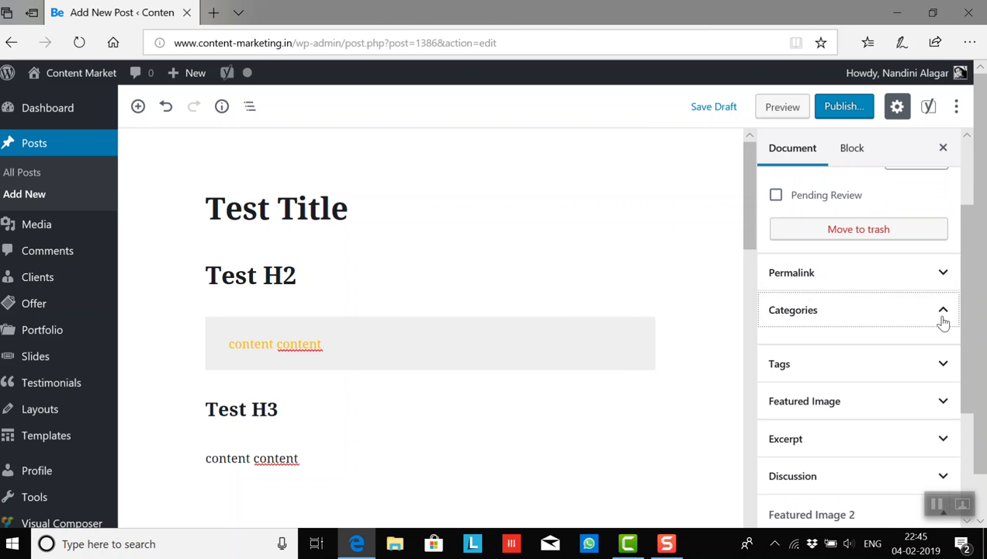
pyautogui.click(942, 321)
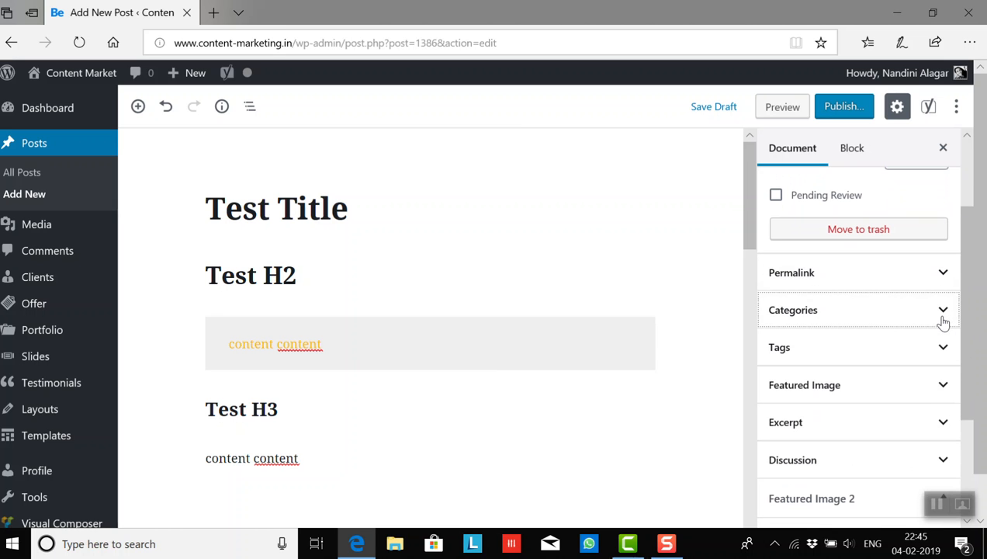
pyautogui.scroll(-1, 963, 321)
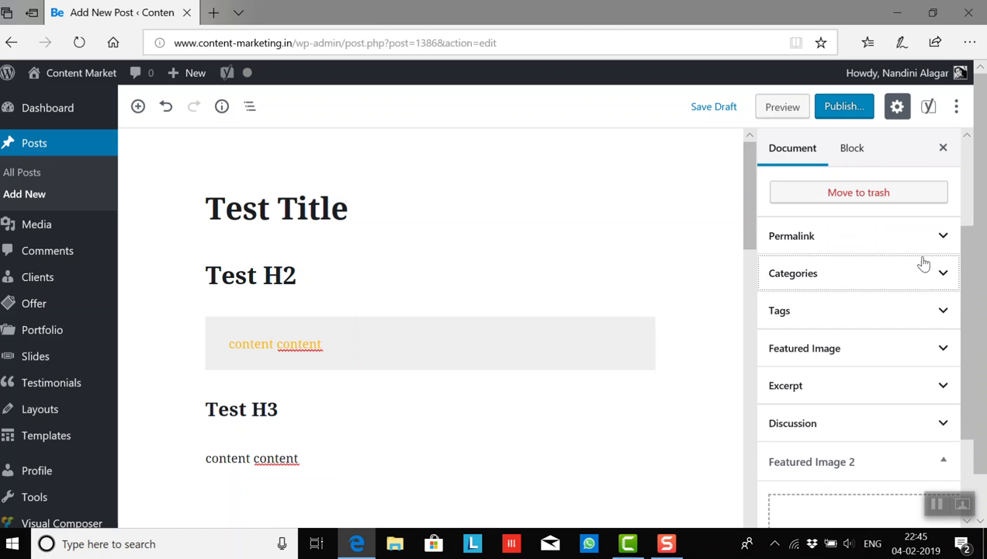
pyautogui.click(942, 276)
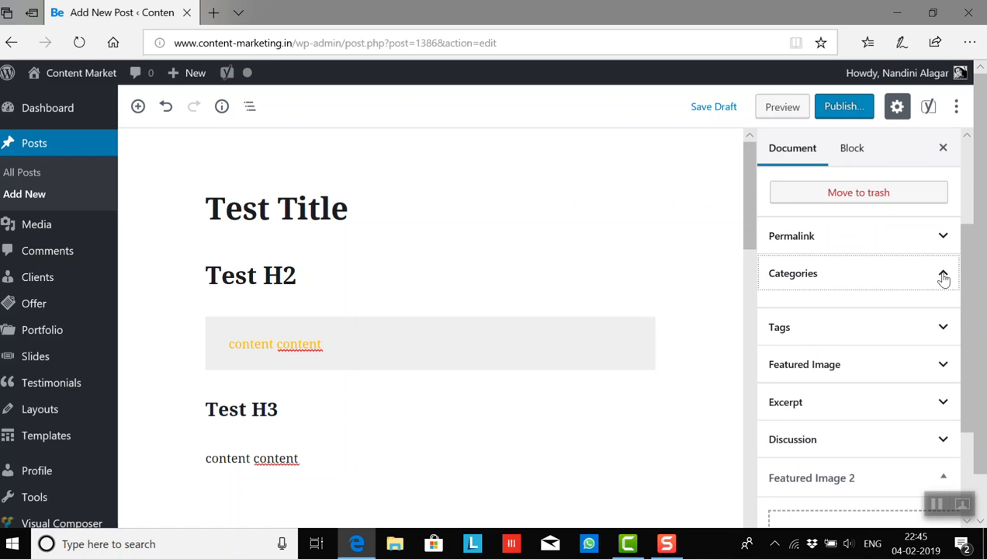
pyautogui.click(942, 276)
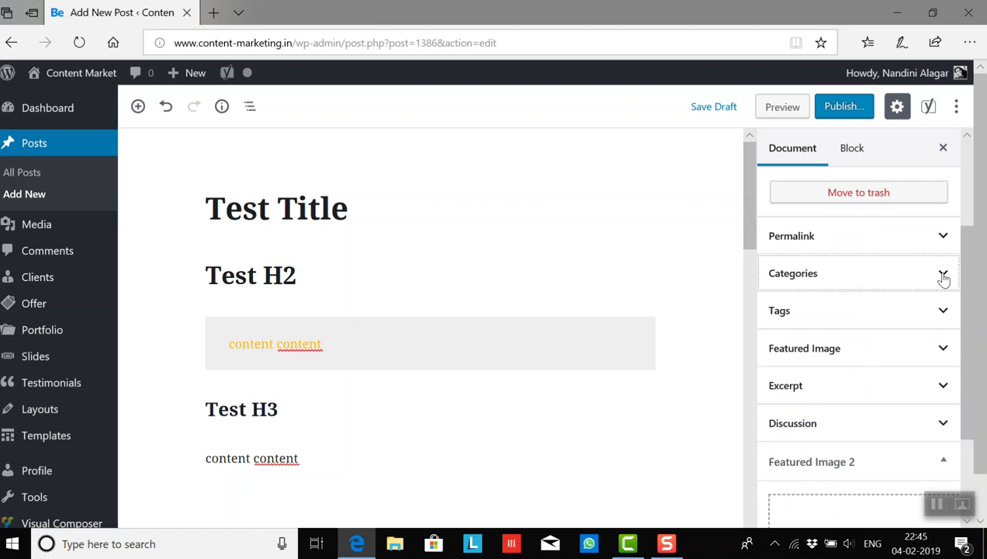
pyautogui.click(942, 276)
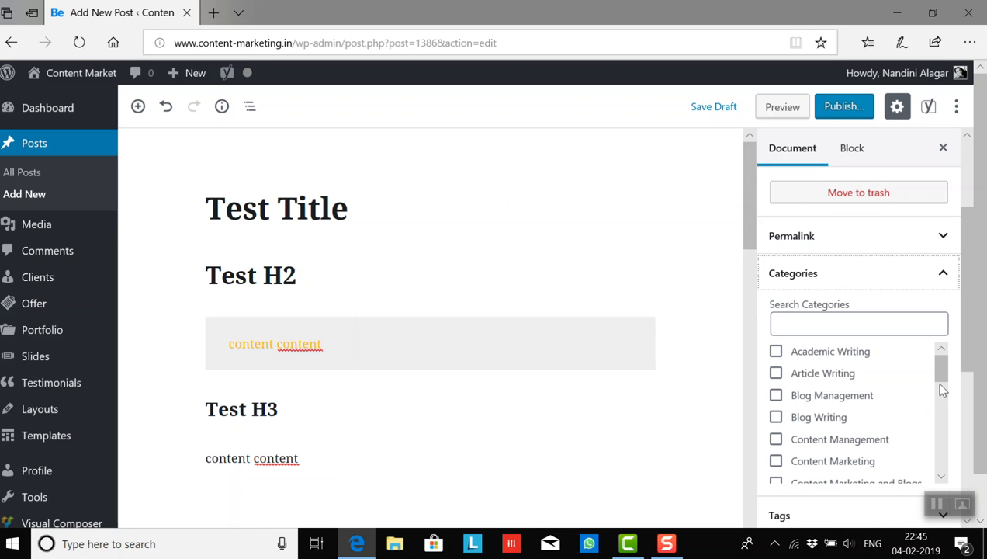
pyautogui.moveTo(941, 370); pyautogui.dragTo(944, 394)
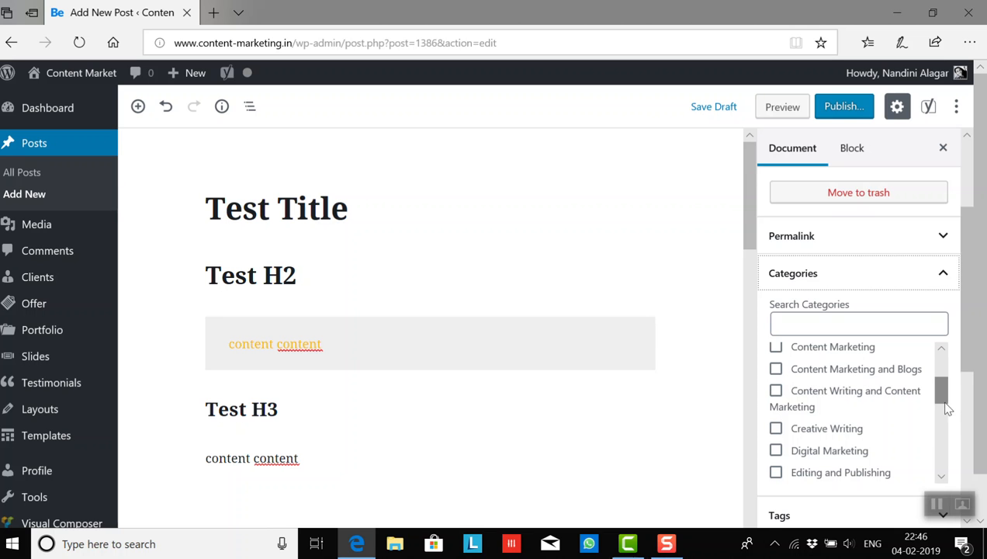
pyautogui.moveTo(940, 391); pyautogui.dragTo(945, 360)
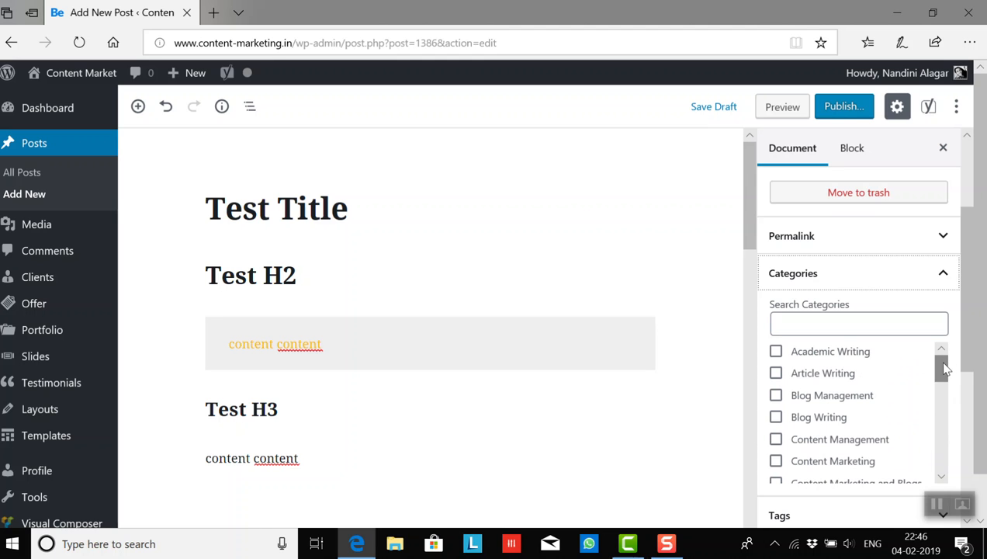
pyautogui.click(942, 280)
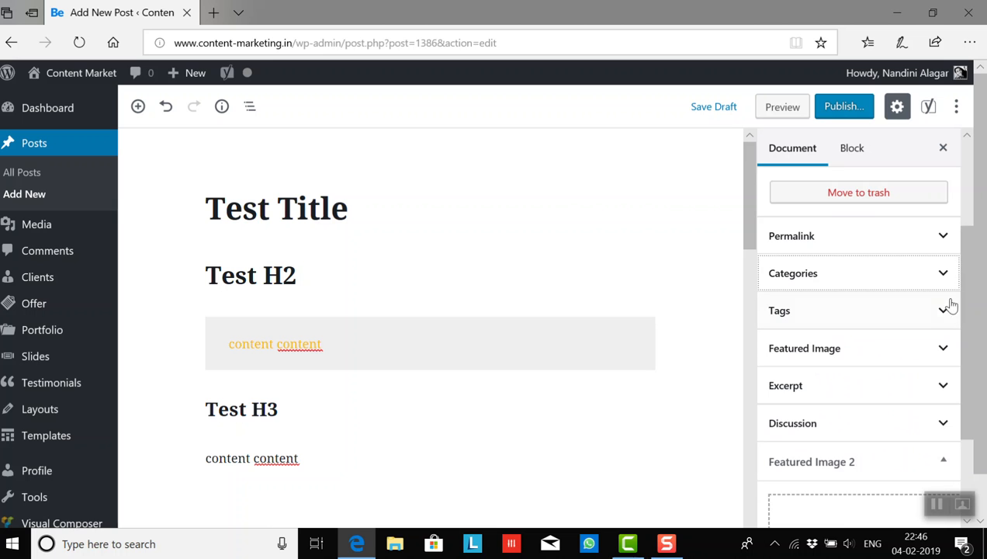
pyautogui.click(943, 313)
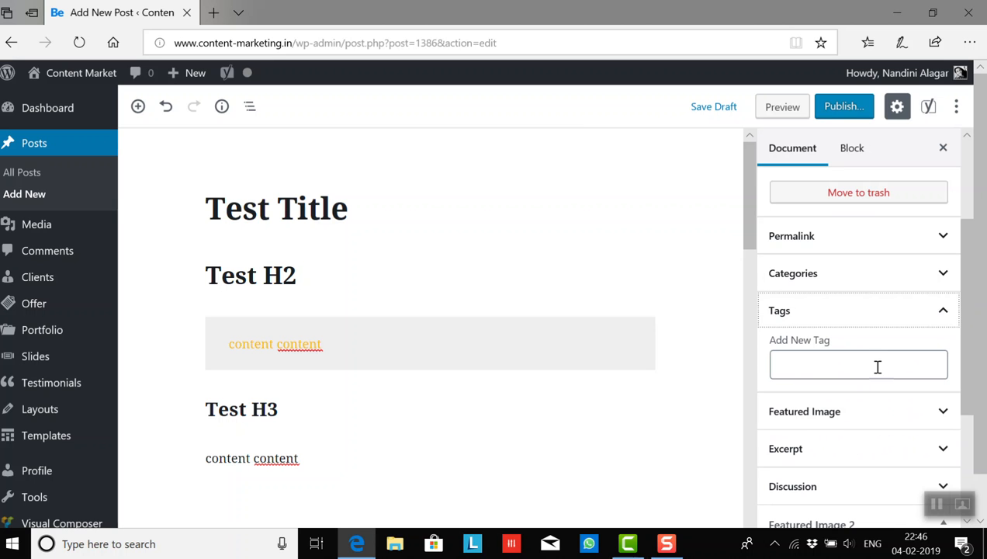
pyautogui.click(944, 313)
# - Set the New Product laptop photo pexels-photo-1549702 from the media library as the post's featured image
pyautogui.click(943, 350)
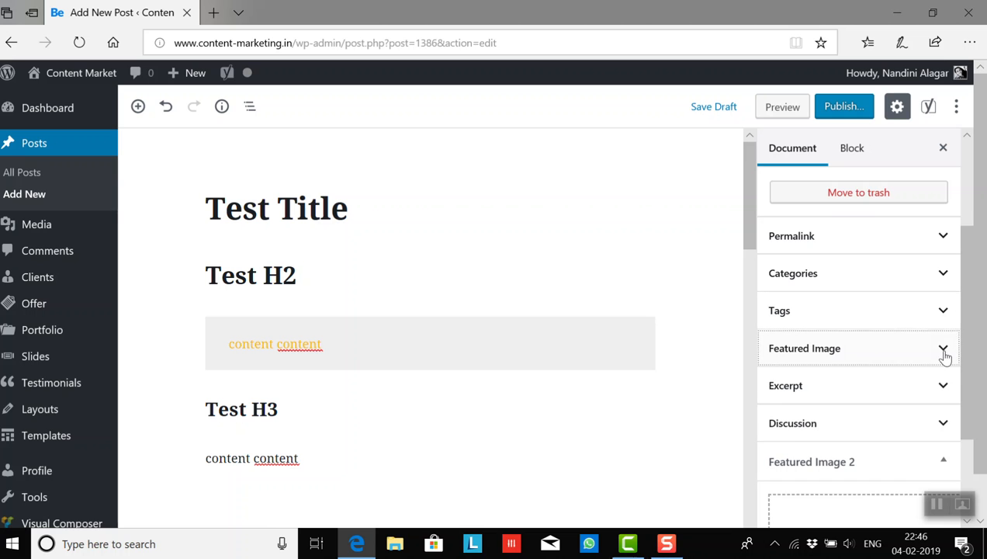
pyautogui.scroll(-2, 970, 349)
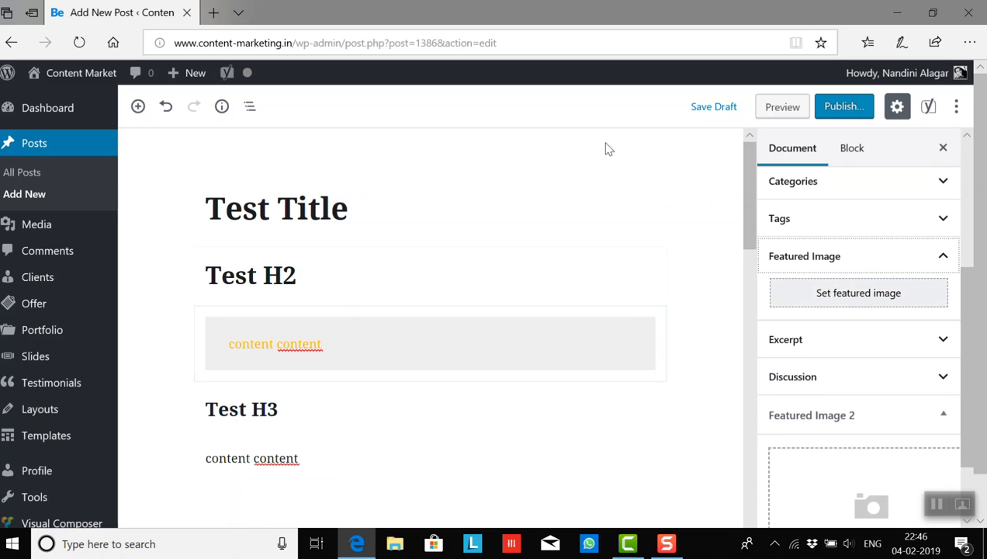
pyautogui.click(859, 301)
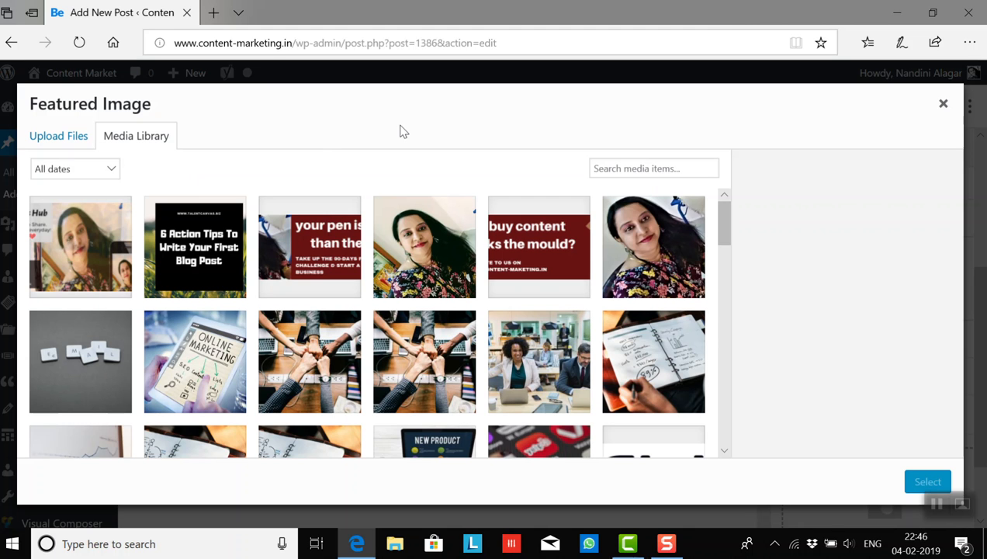
pyautogui.moveTo(724, 213); pyautogui.dragTo(724, 257)
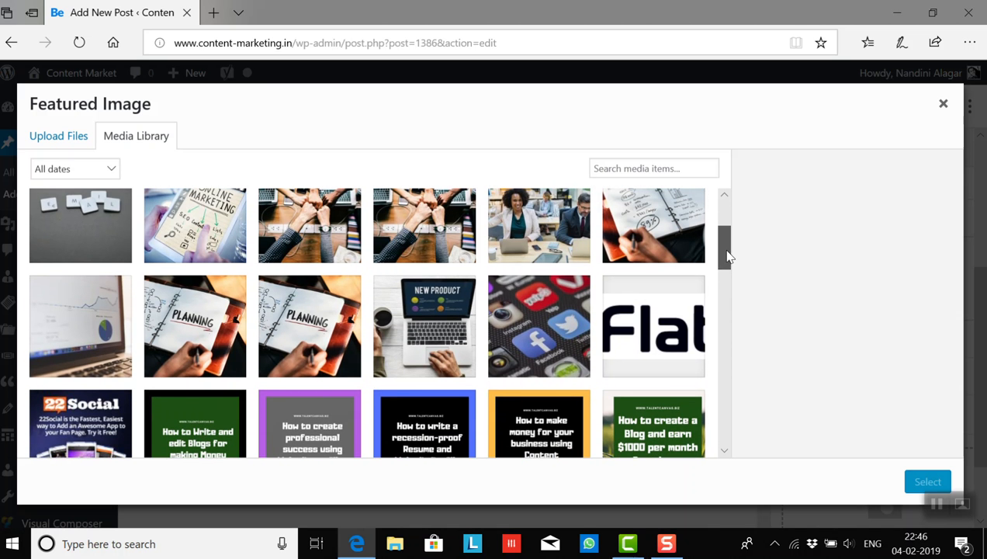
pyautogui.click(440, 326)
pyautogui.moveTo(955, 273); pyautogui.dragTo(962, 361)
pyautogui.click(837, 299)
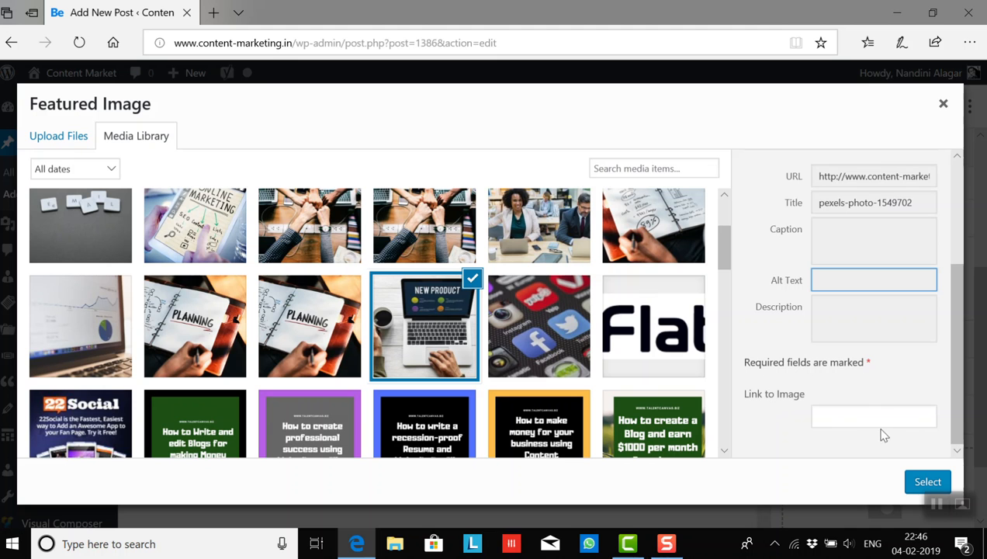
pyautogui.click(923, 482)
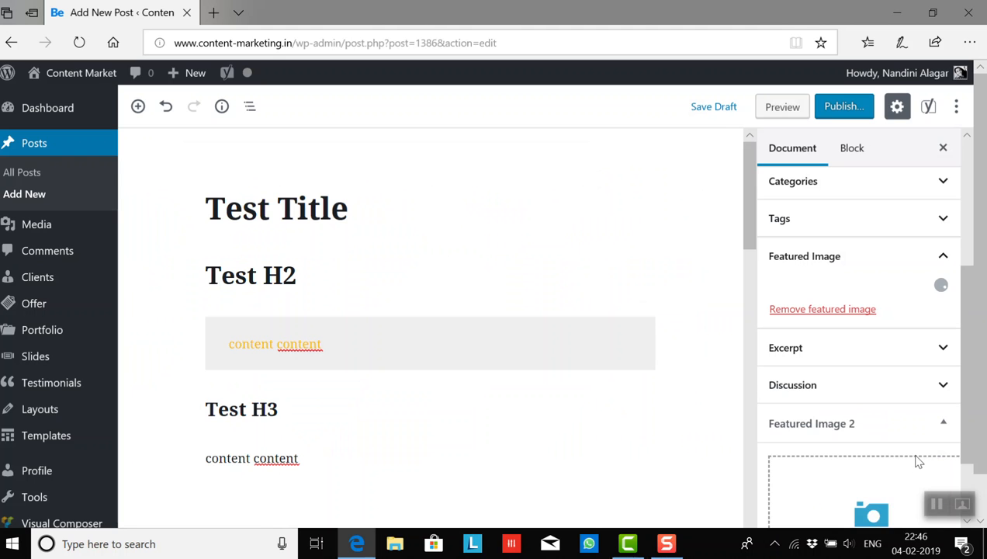
# - Check the optional excerpt field and the comment and pingback options under Discussion, leaving both sections collapsed
pyautogui.moveTo(970, 352); pyautogui.dragTo(970, 374)
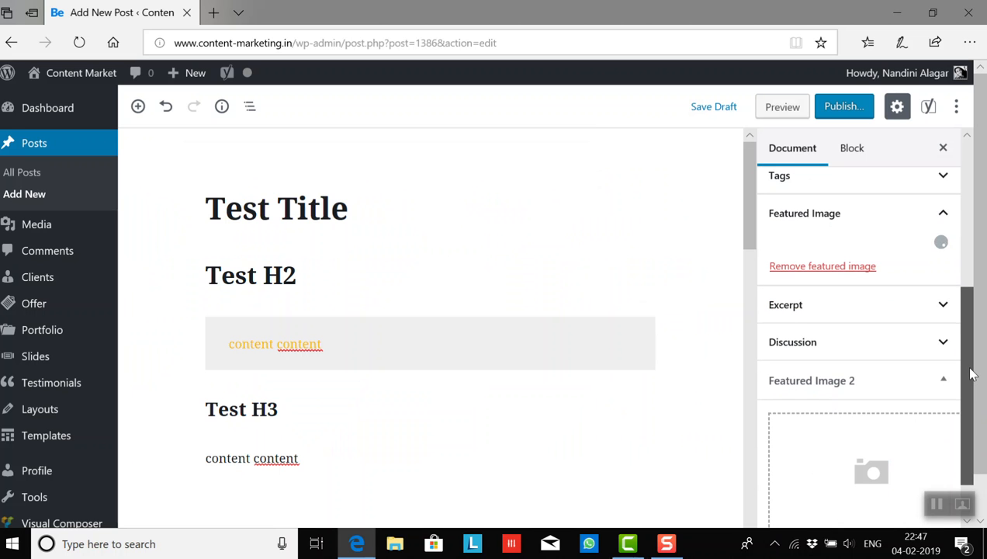
pyautogui.click(939, 308)
pyautogui.click(806, 367)
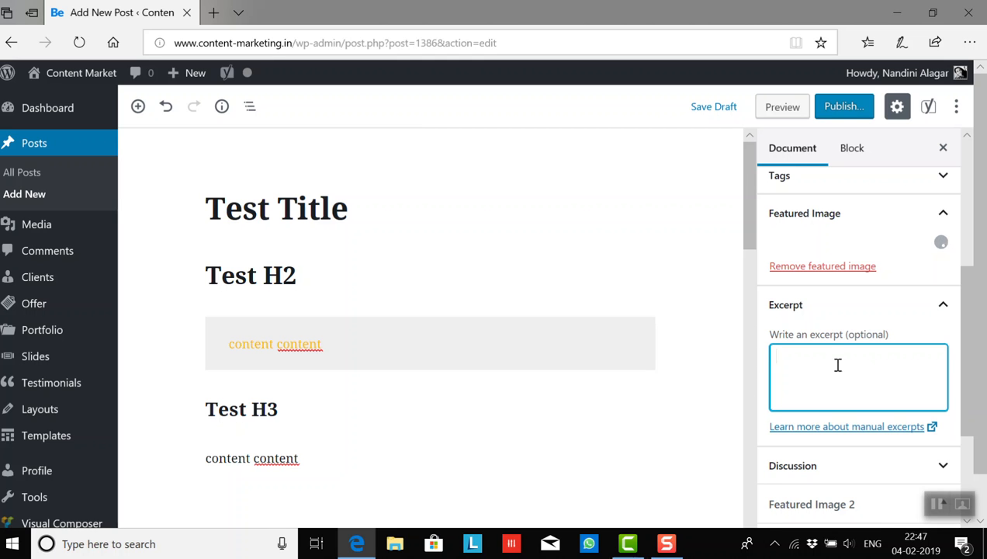
pyautogui.click(943, 304)
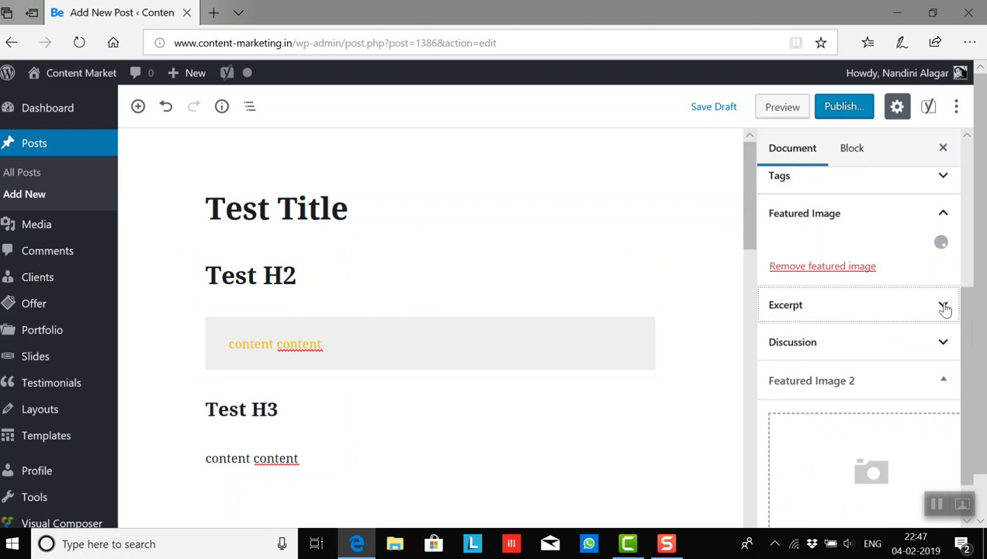
pyautogui.click(944, 343)
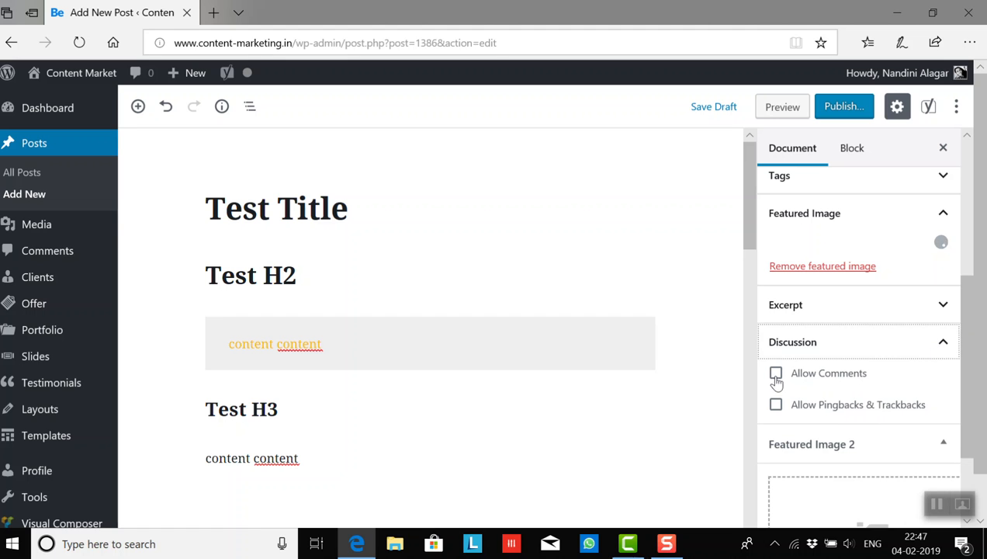
pyautogui.click(942, 344)
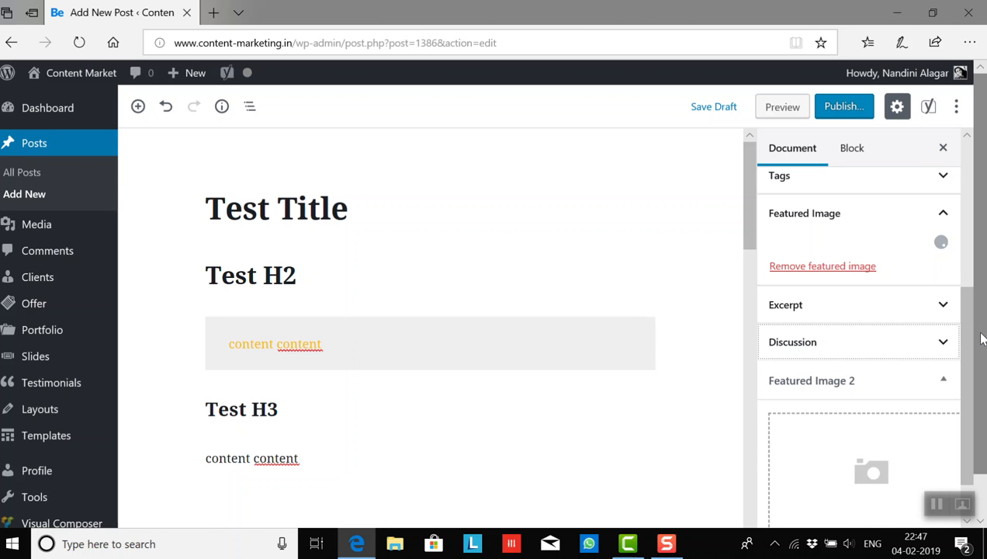
# - Add a Featured Image 3 slot to the post and collapse the Featured Image 2 section
pyautogui.scroll(-1, 974, 349)
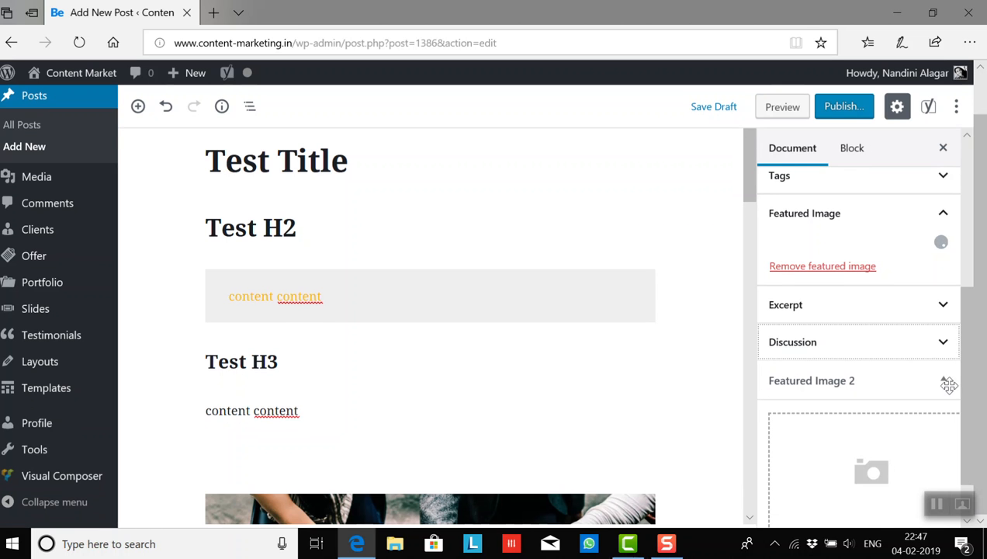
pyautogui.moveTo(969, 320); pyautogui.dragTo(970, 362)
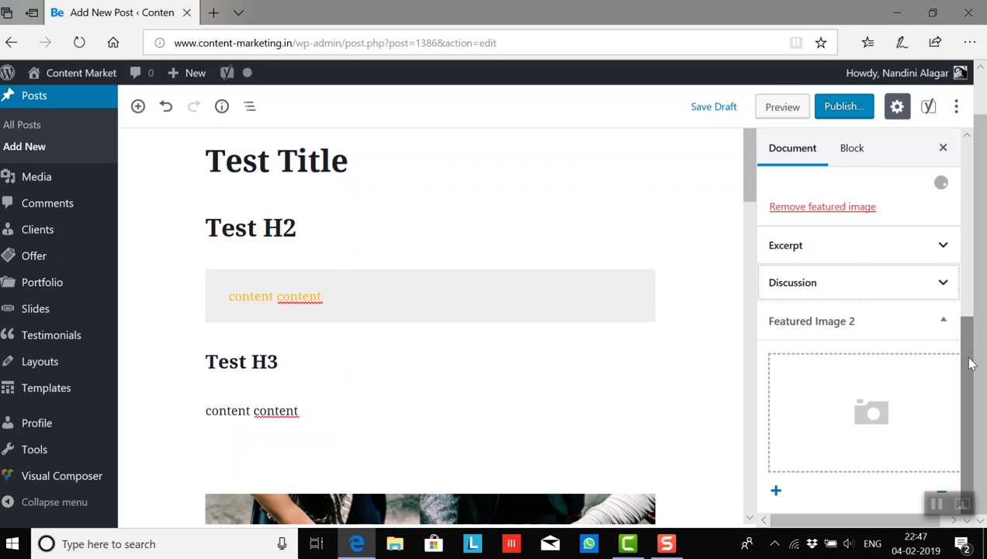
pyautogui.click(774, 493)
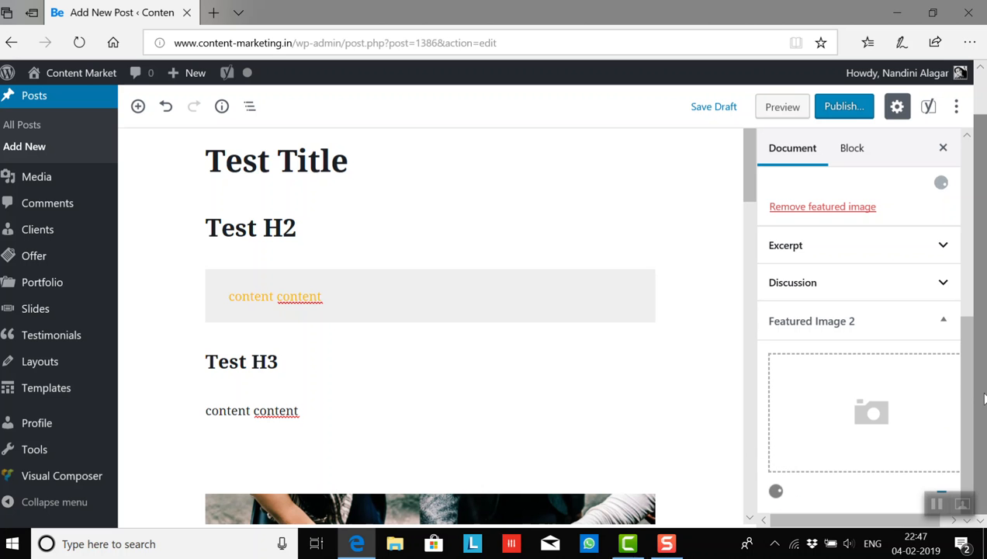
pyautogui.moveTo(969, 388)
pyautogui.mouseDown()
pyautogui.moveTo(969, 432)
pyautogui.moveTo(977, 387)
pyautogui.mouseUp()
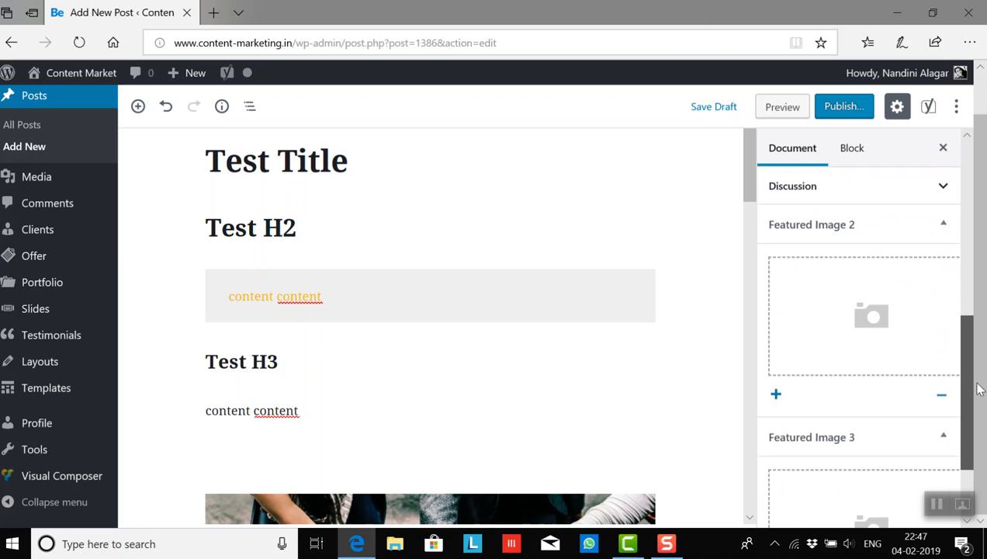
pyautogui.click(943, 223)
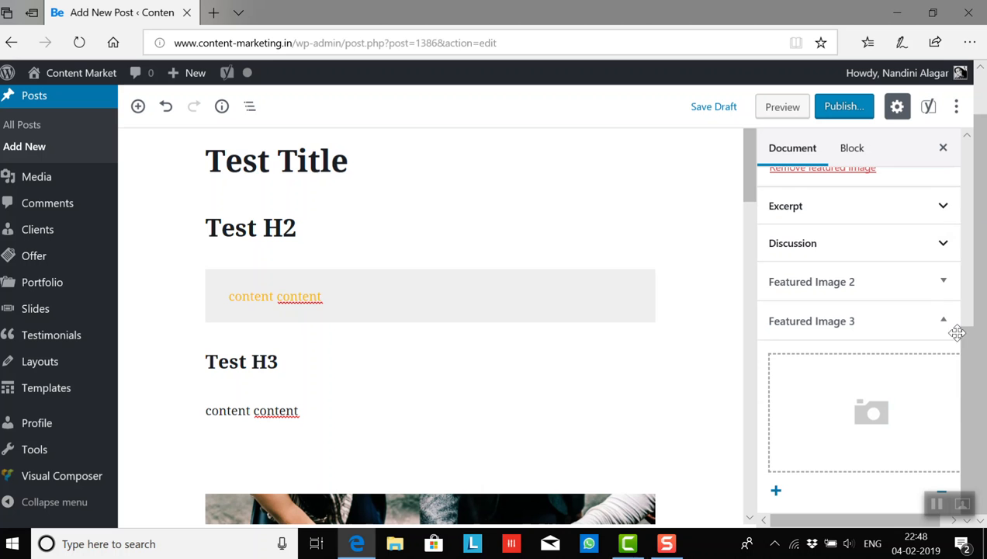
pyautogui.moveTo(967, 357); pyautogui.dragTo(967, 344)
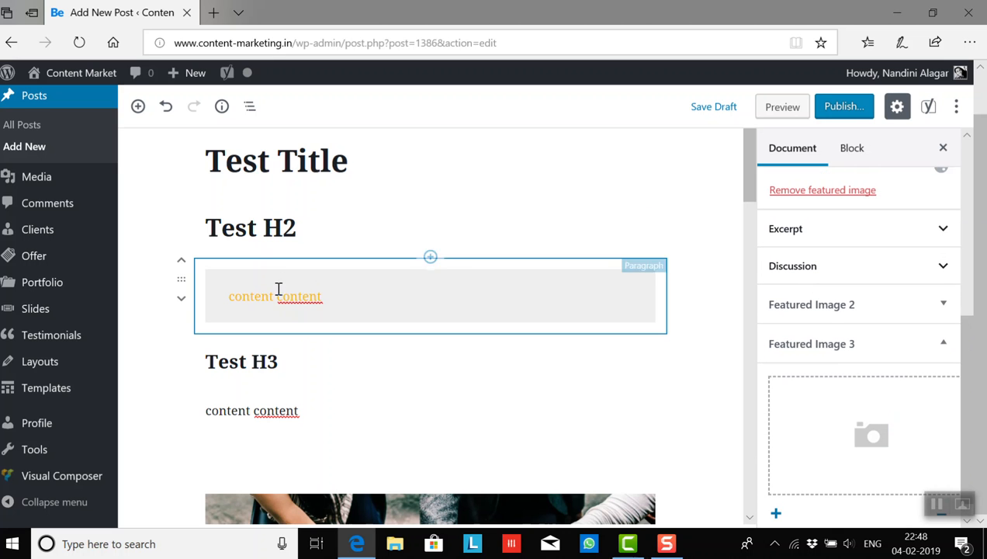
# - Select the highlighted paragraph under the Test H2 heading and review its block settings and the post content
pyautogui.click(231, 293)
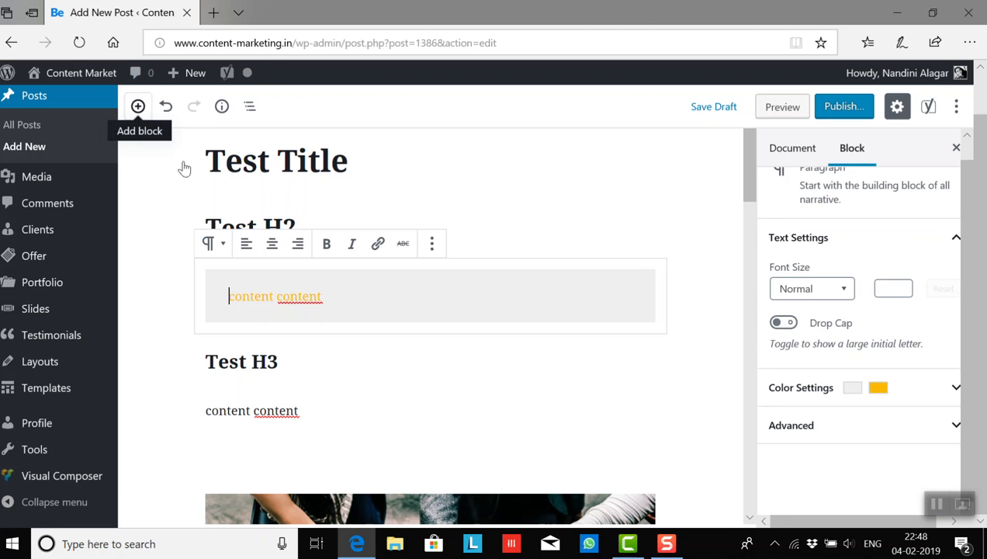
pyautogui.click(335, 296)
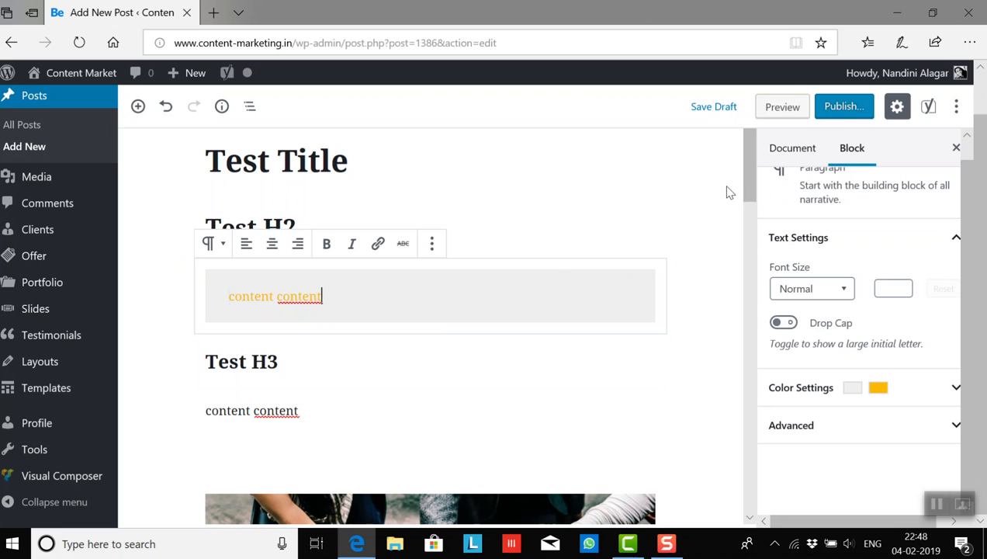
pyautogui.scroll(-2, 750, 216)
pyautogui.moveTo(751, 216); pyautogui.dragTo(750, 181)
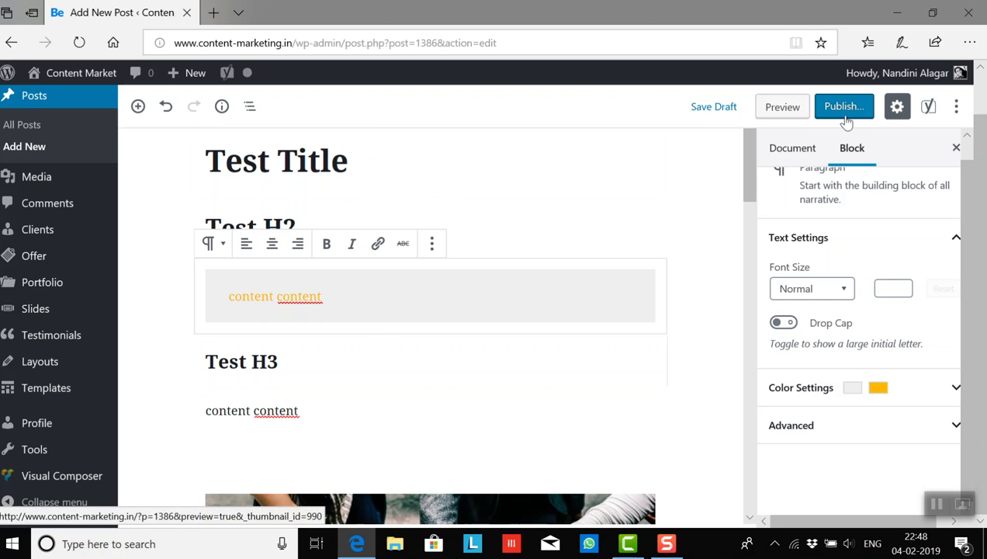
# - Preview the post on the live site, check its title and featured image, and return to the post title in the editor
pyautogui.click(775, 106)
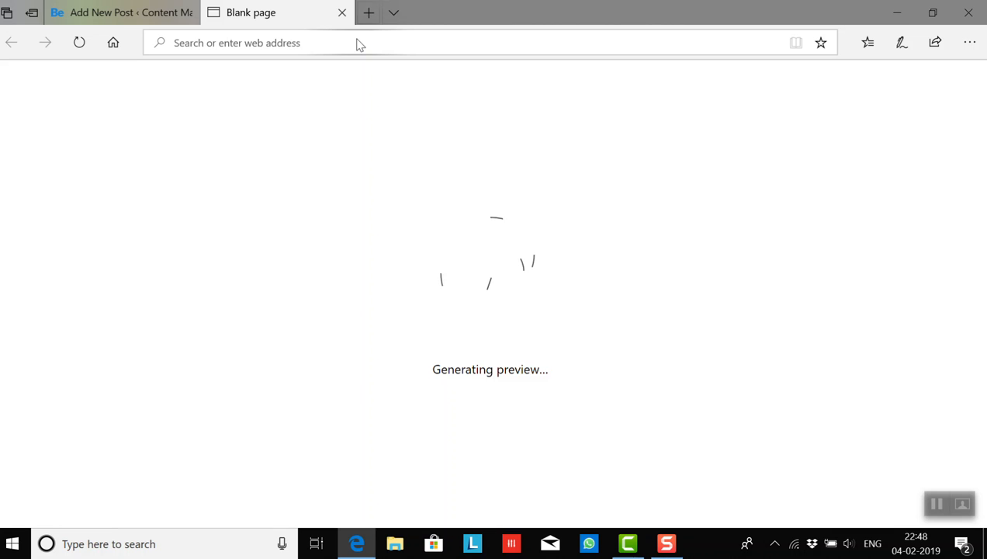
pyautogui.click(140, 17)
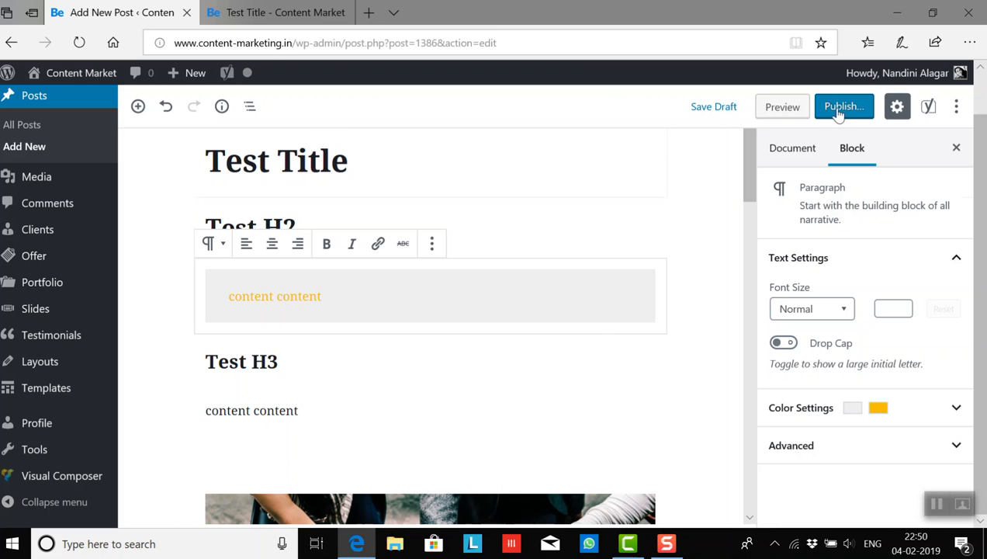
pyautogui.click(299, 14)
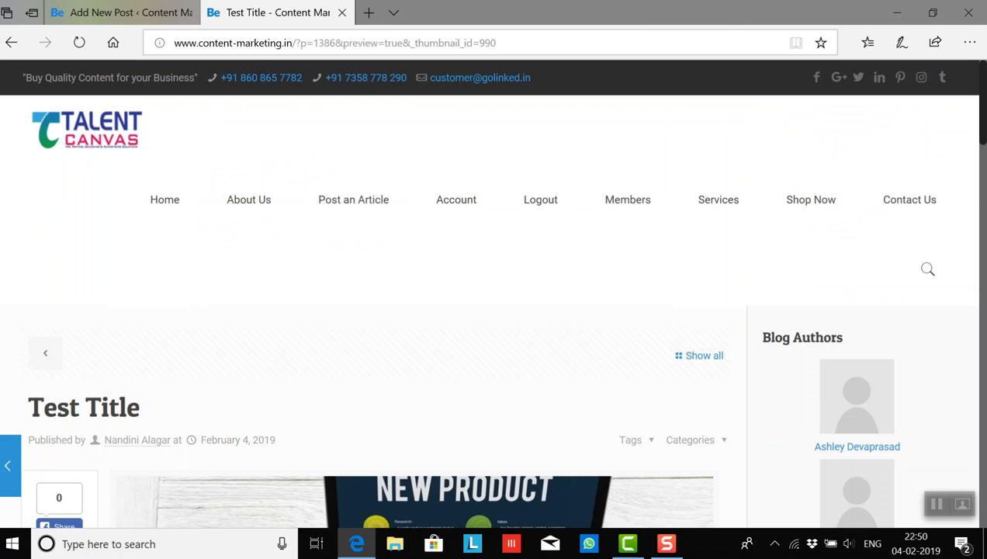
pyautogui.moveTo(983, 129)
pyautogui.mouseDown()
pyautogui.moveTo(984, 306)
pyautogui.moveTo(983, 124)
pyautogui.mouseUp()
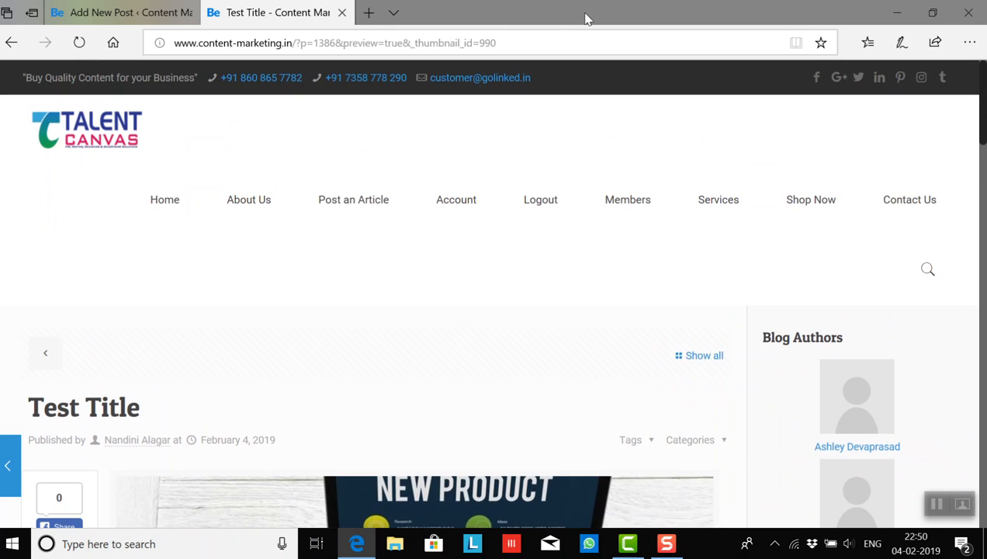
pyautogui.click(342, 14)
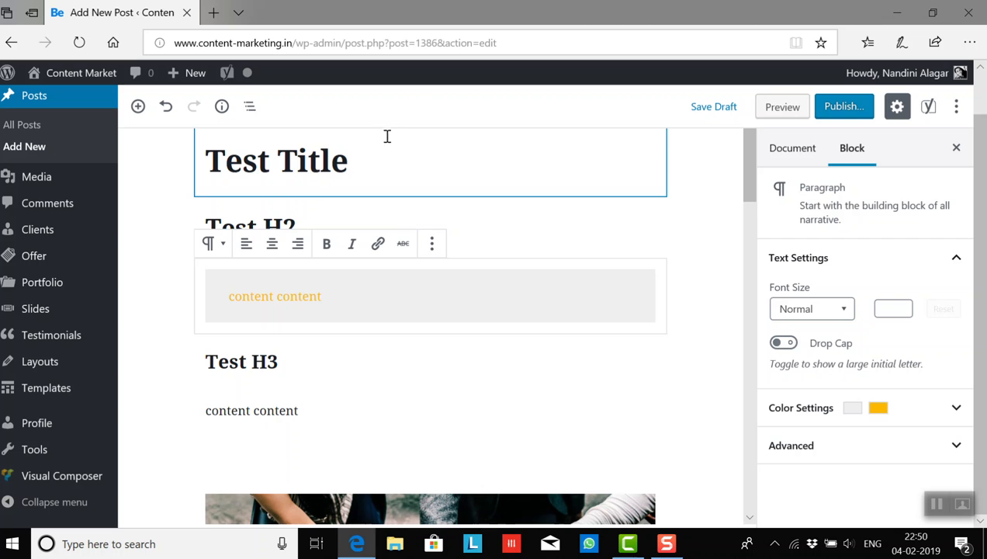
pyautogui.click(380, 161)
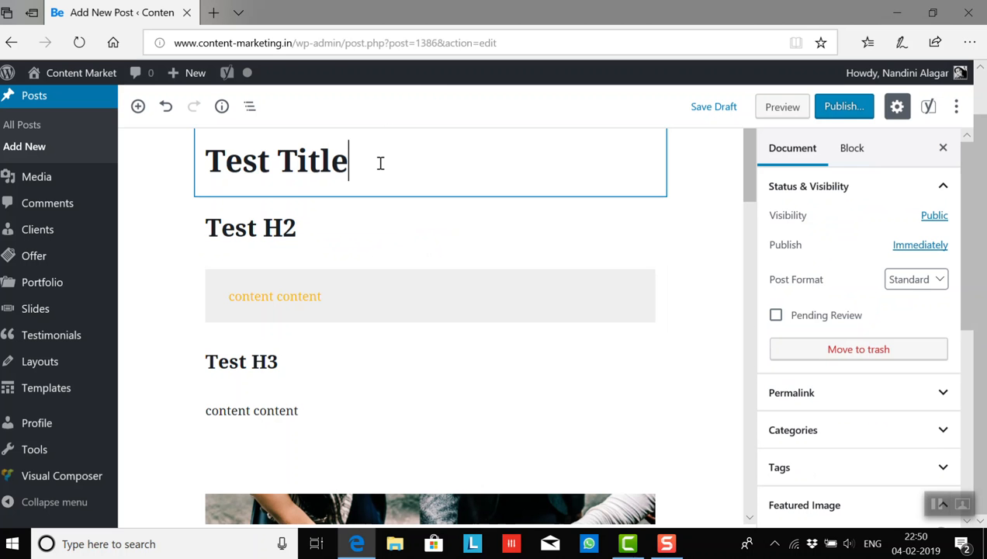